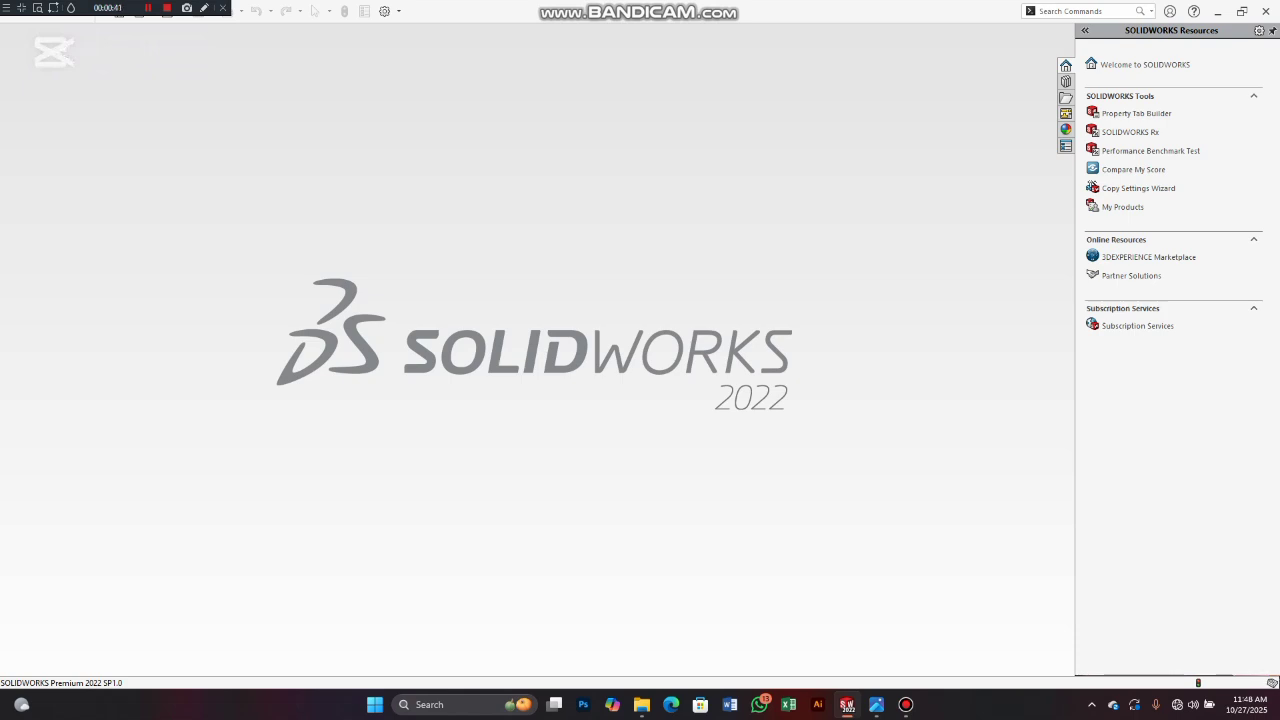
Step: Create a new part document with its units set to MMGS (millimeter, gram, second)
key(ctrl+n)
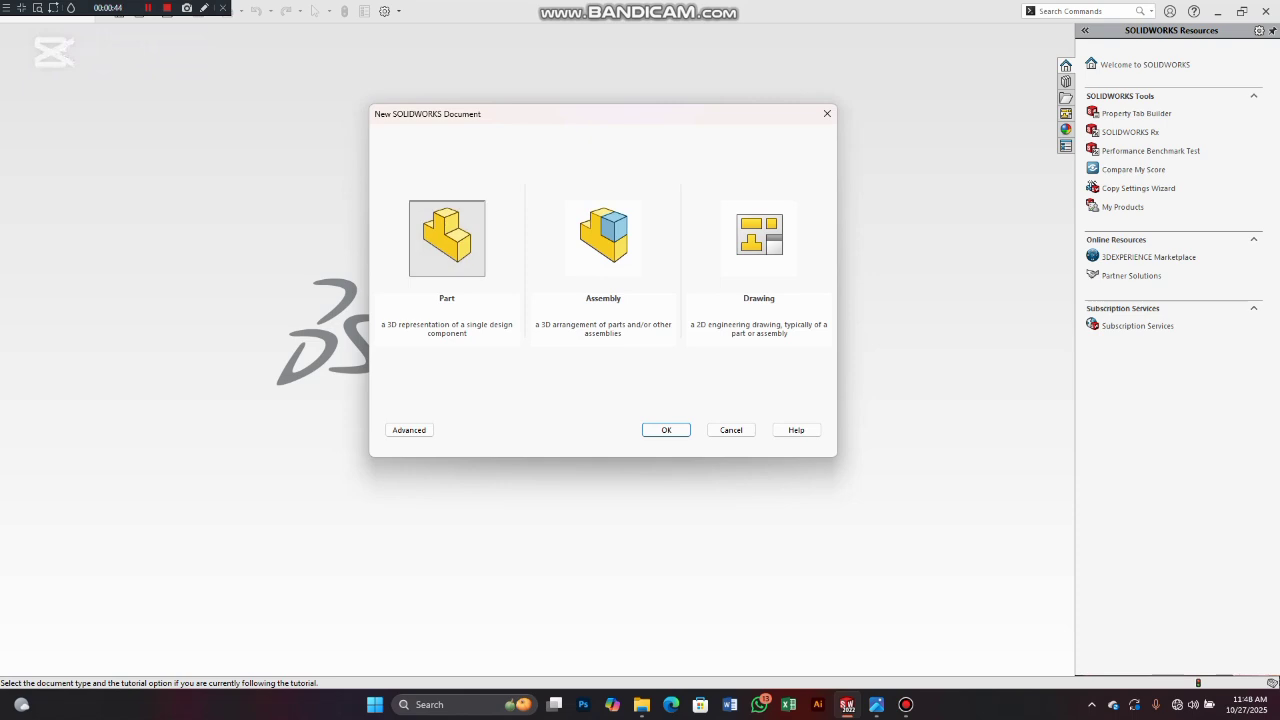
key(Return)
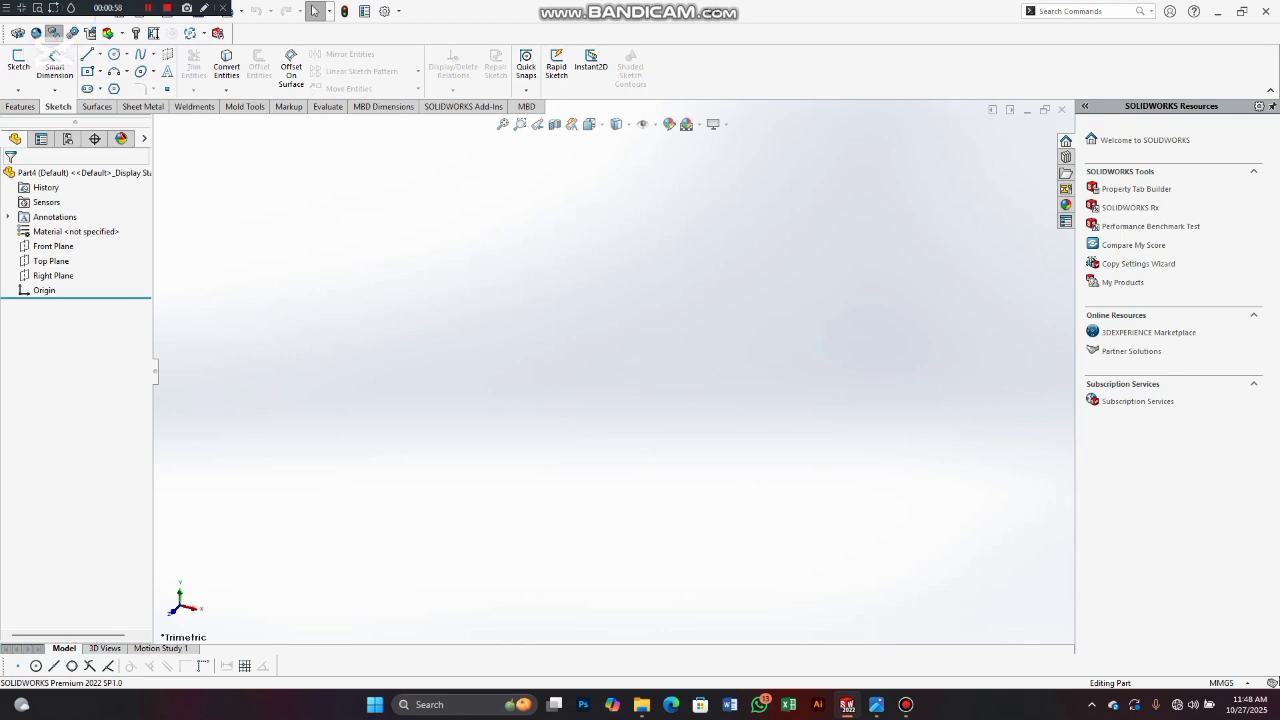
click(1222, 683)
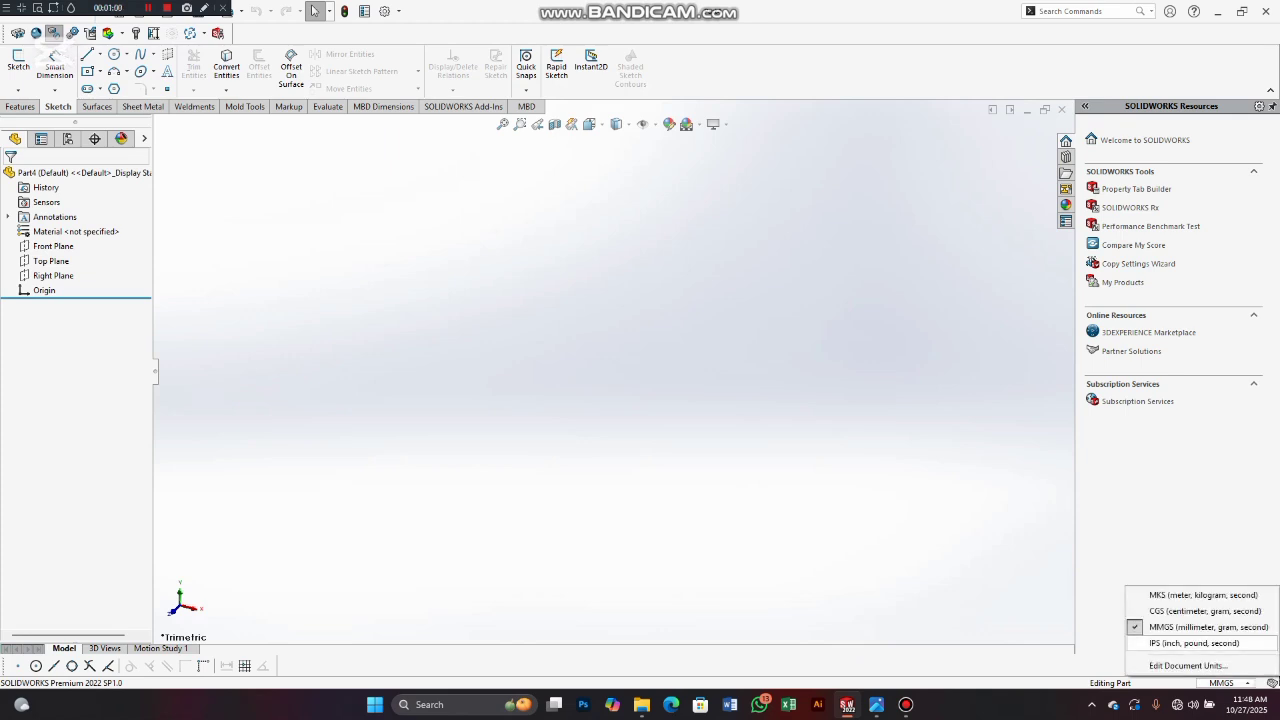
click(1208, 627)
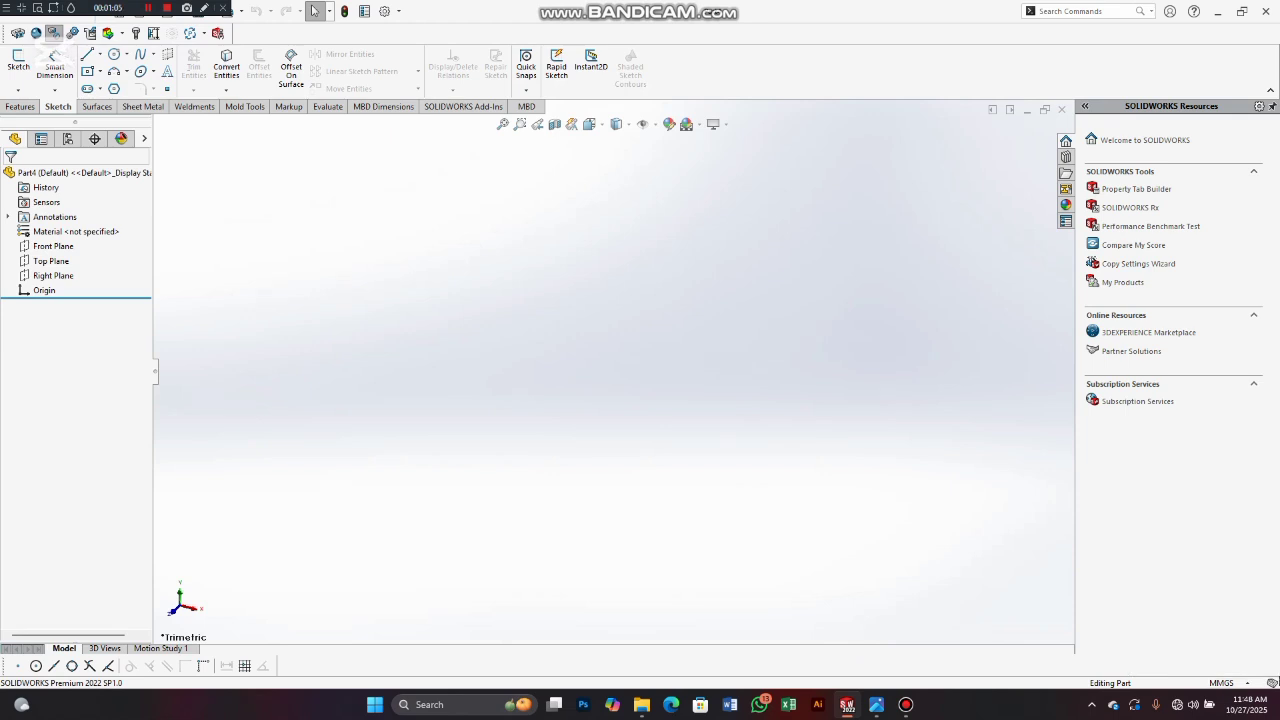
Step: Sketch a hexagon on the Front Plane, centred on the origin, with sides about 51 mm long
click(54, 246)
click(78, 231)
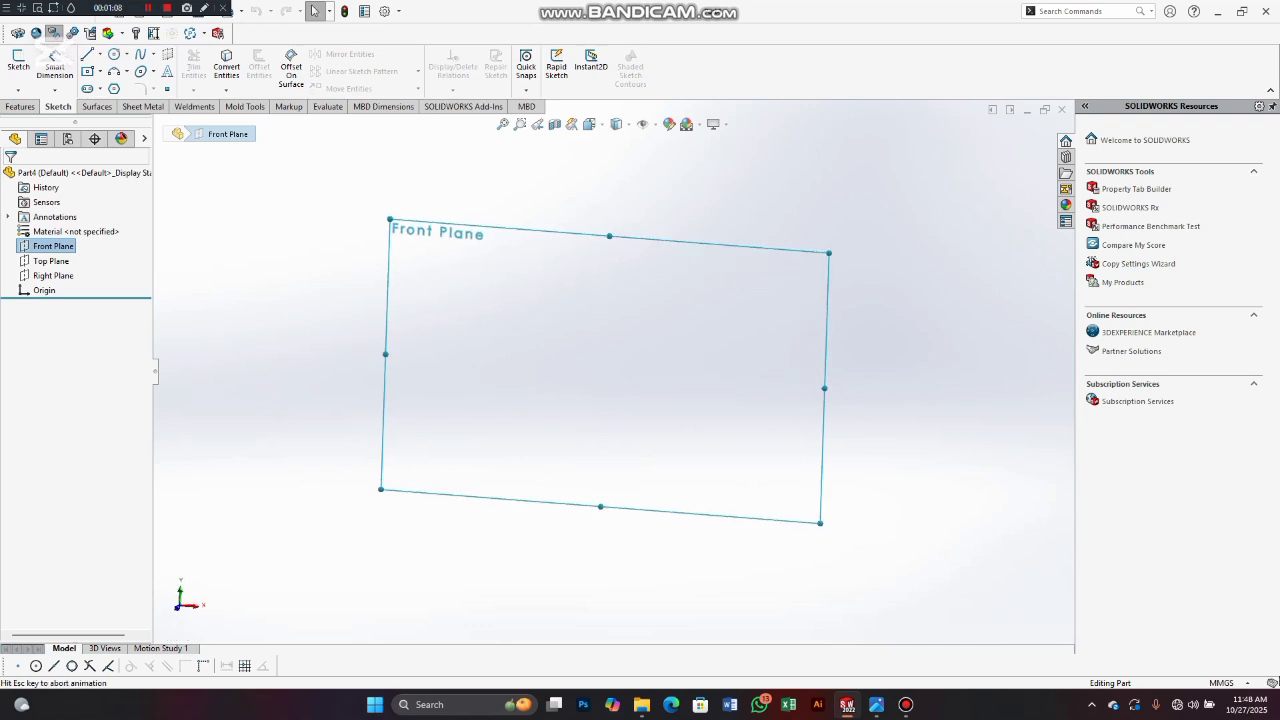
click(114, 88)
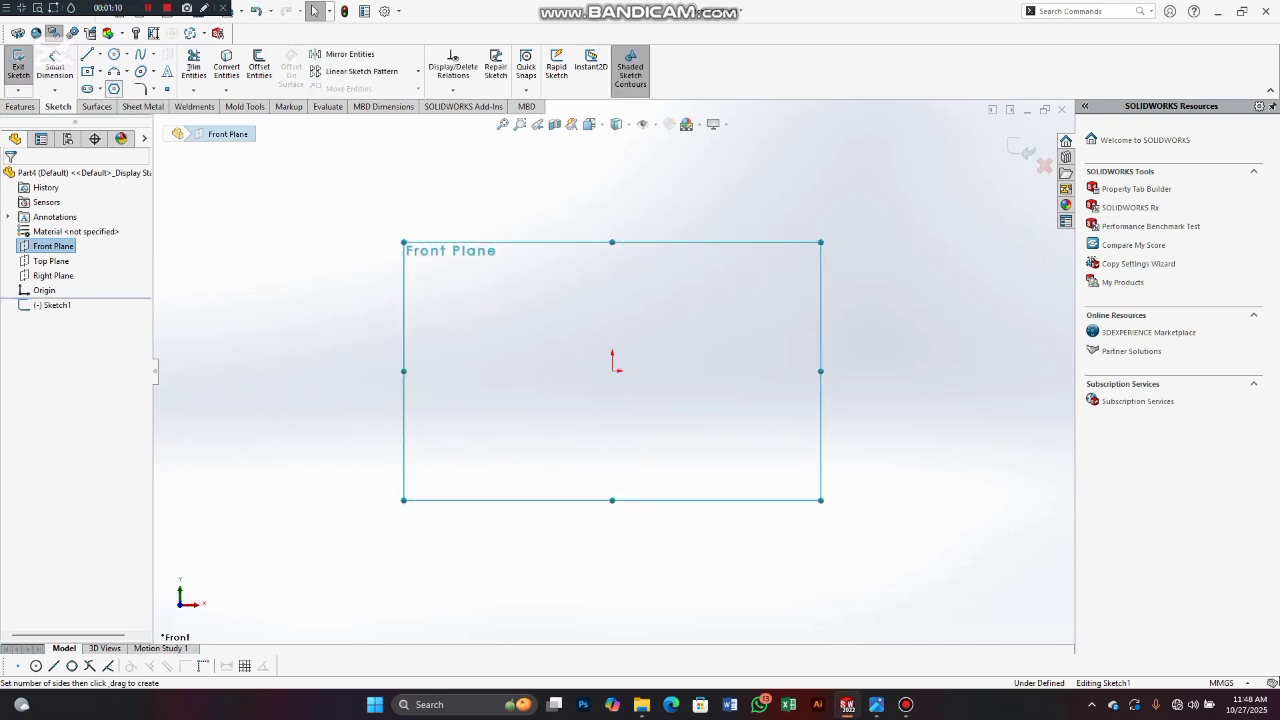
click(613, 370)
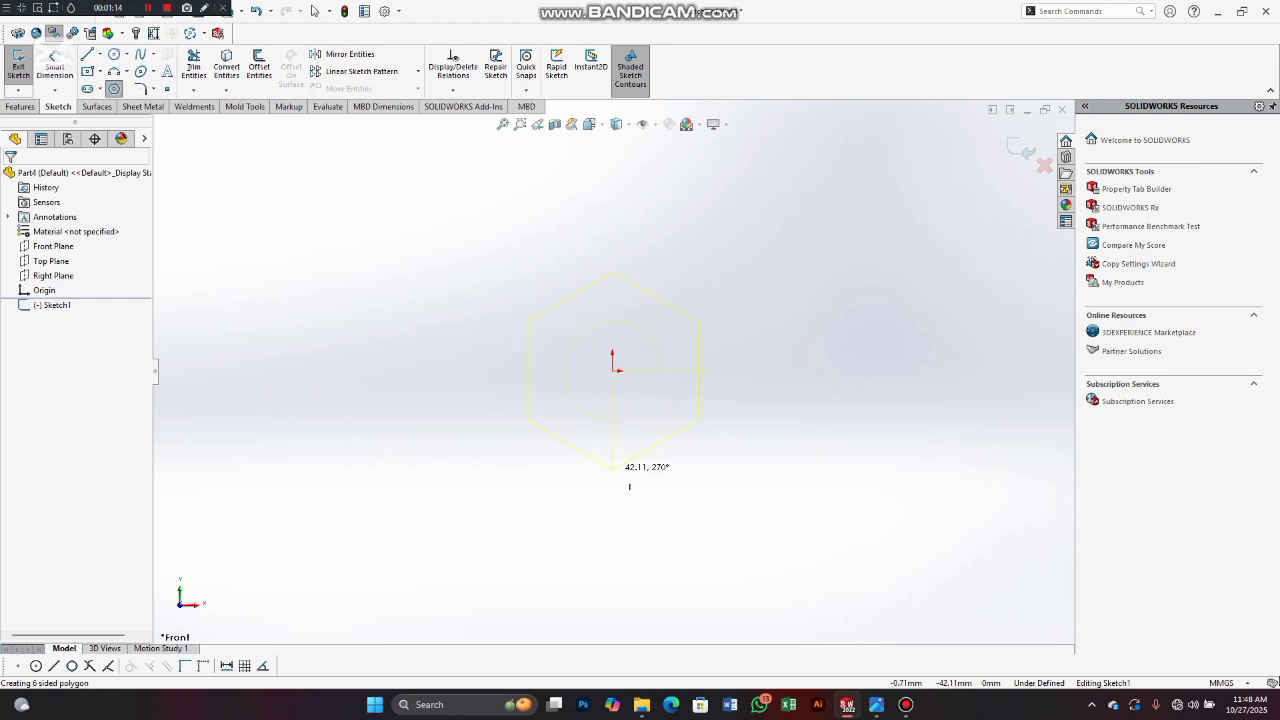
click(664, 478)
right_click(664, 478)
click(680, 491)
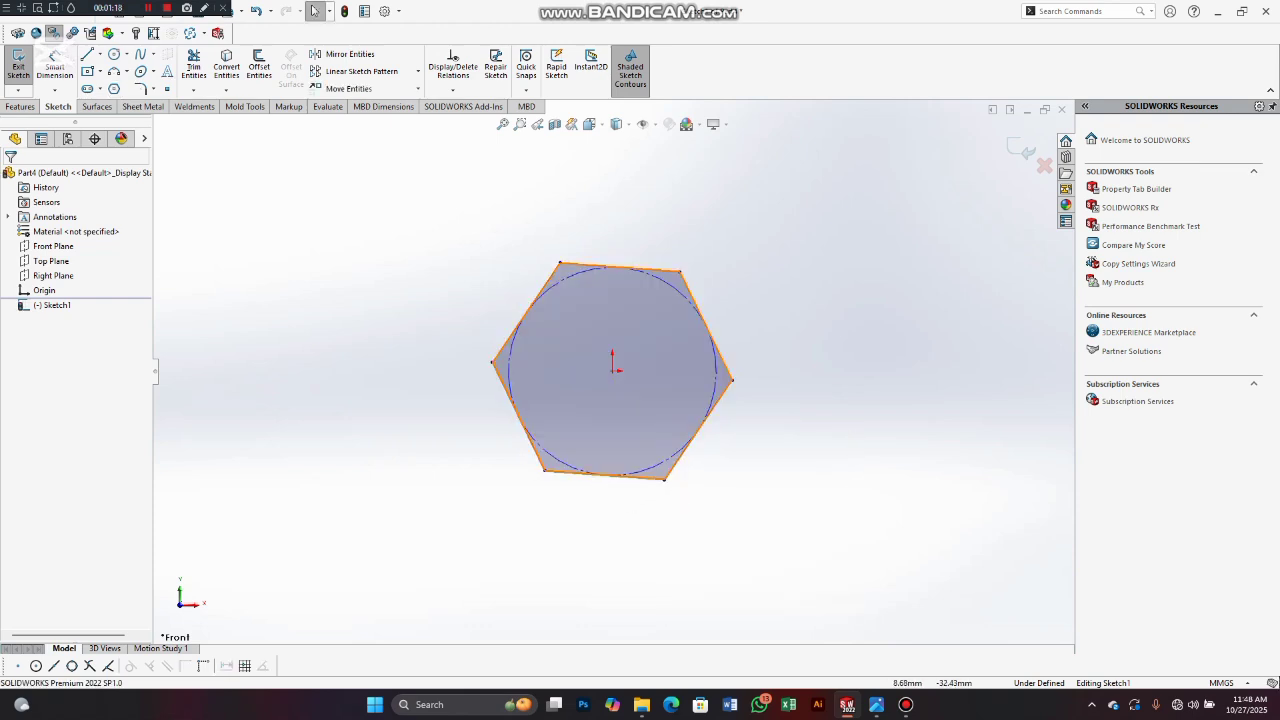
scroll(573, 310, down, 1)
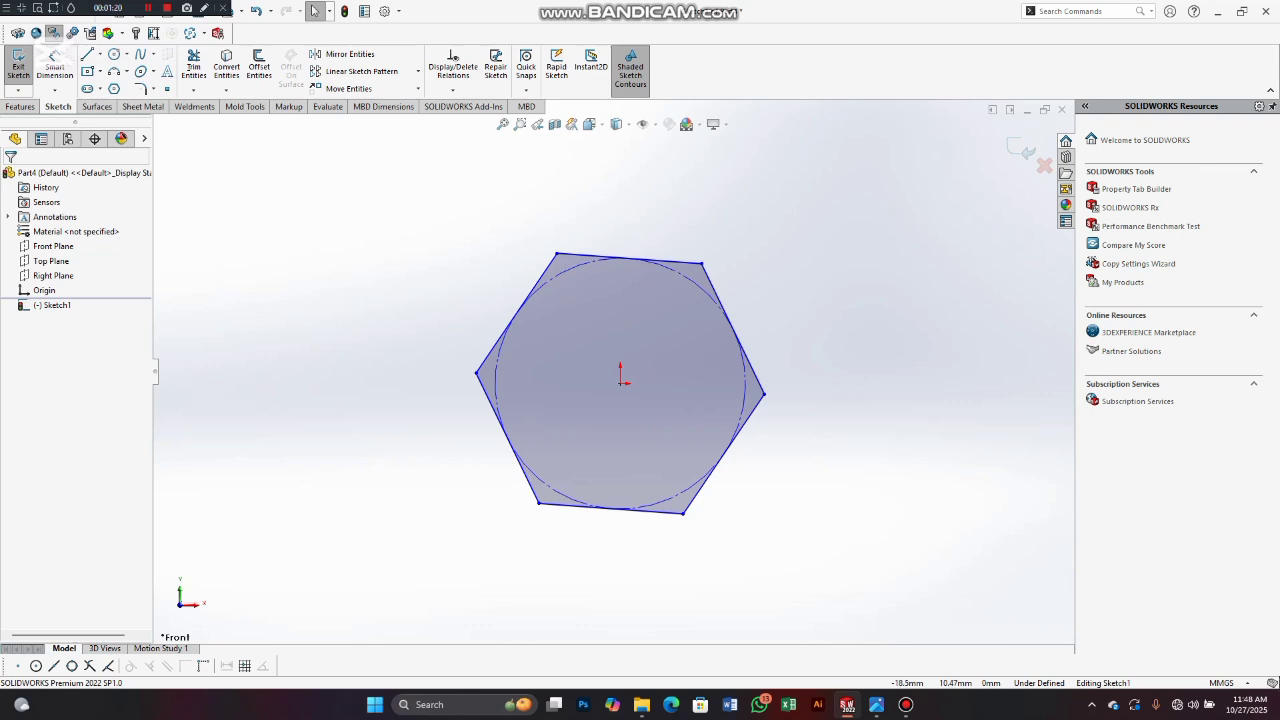
click(54, 65)
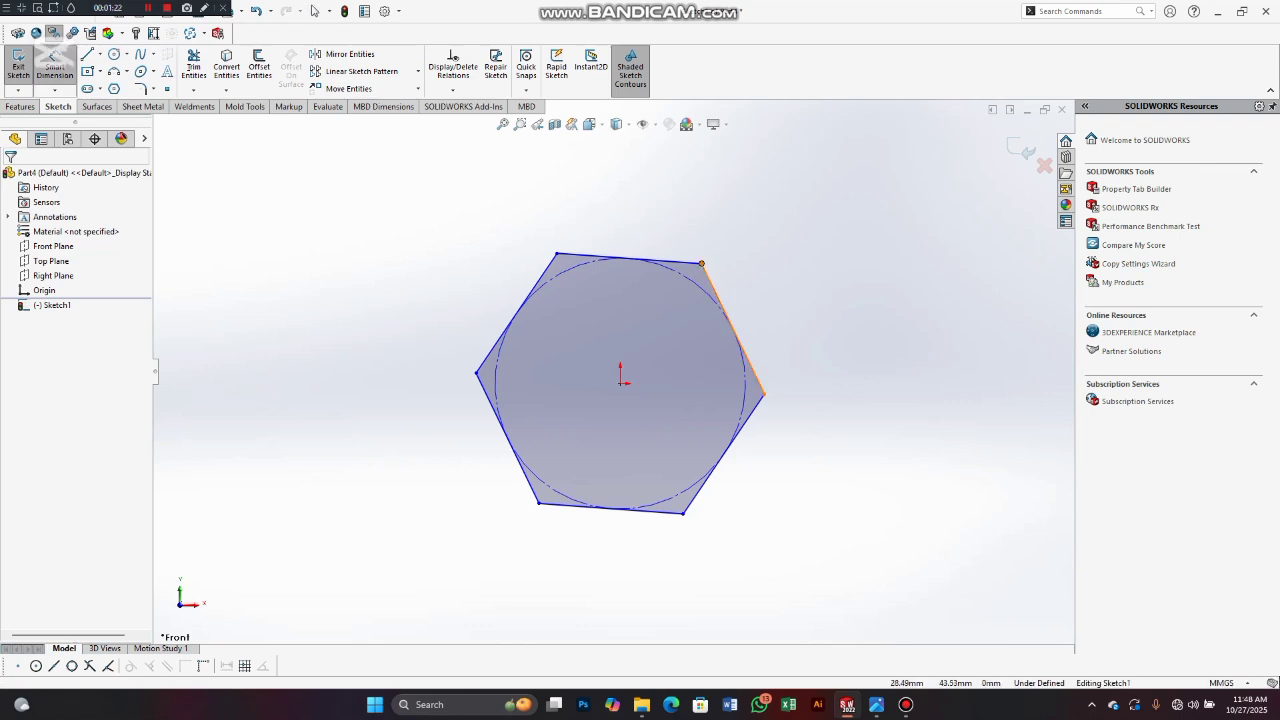
click(764, 394)
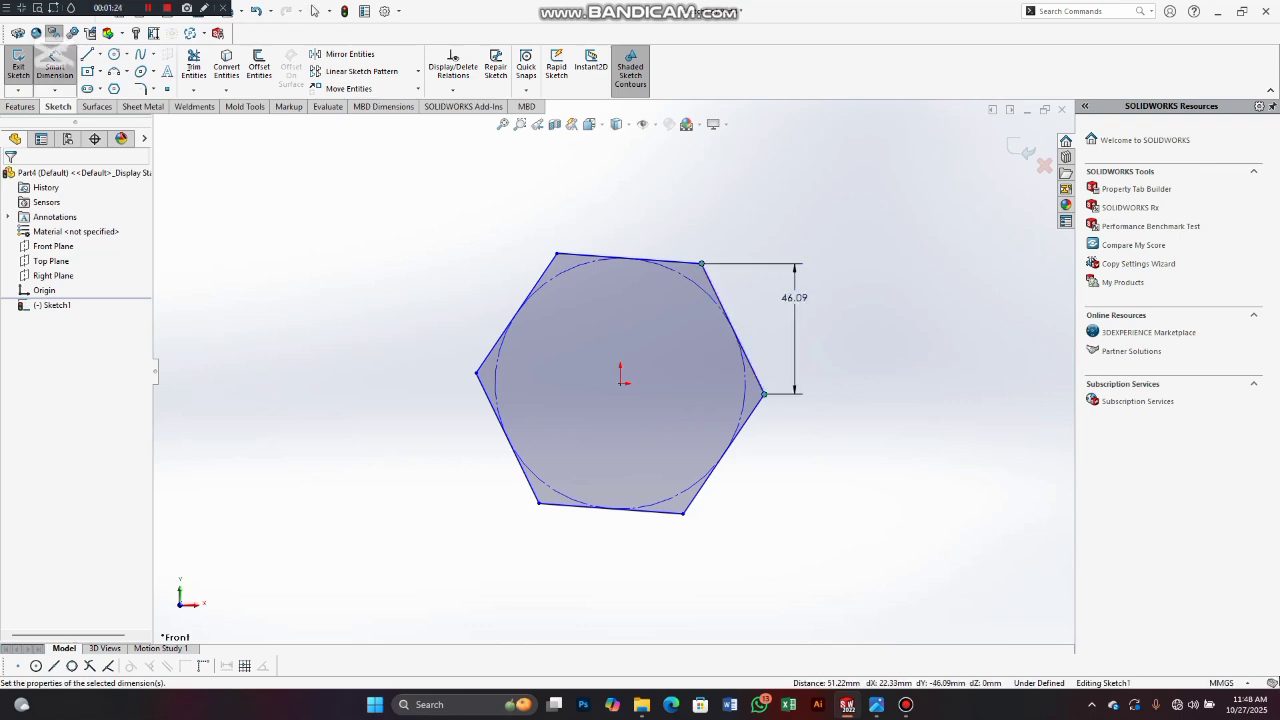
click(794, 300)
key(Return)
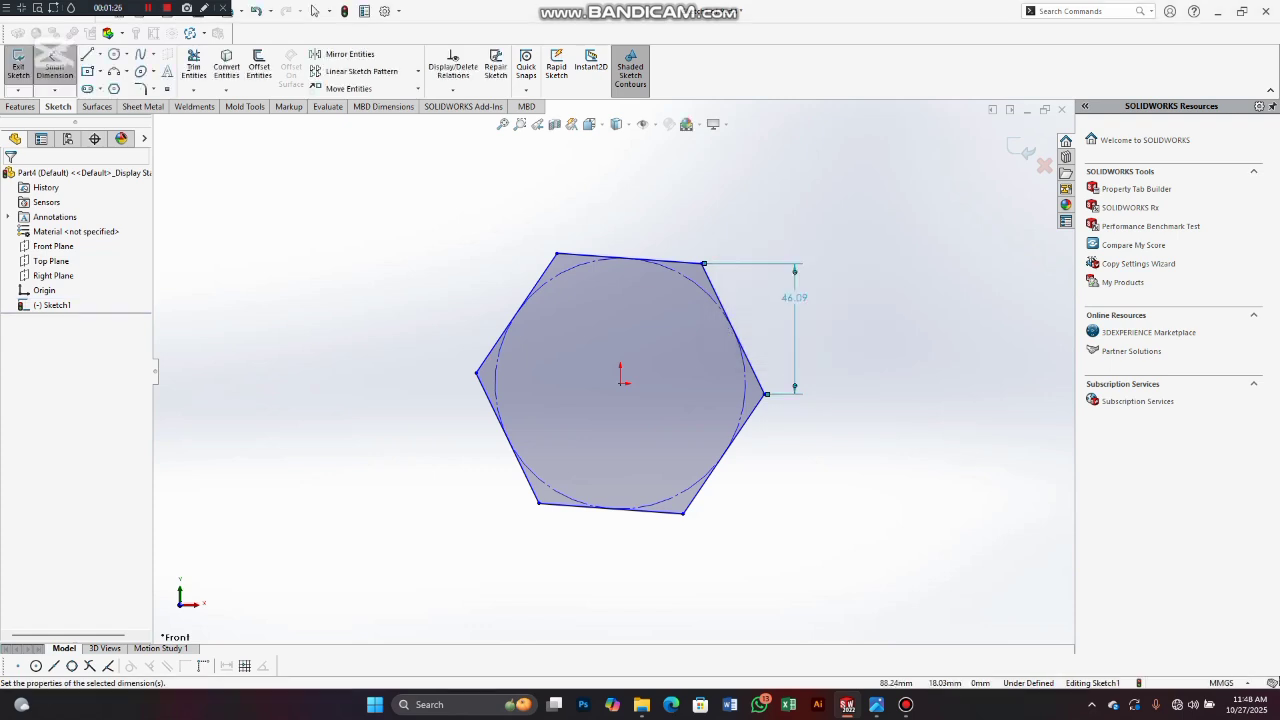
click(315, 11)
key(ctrl+z)
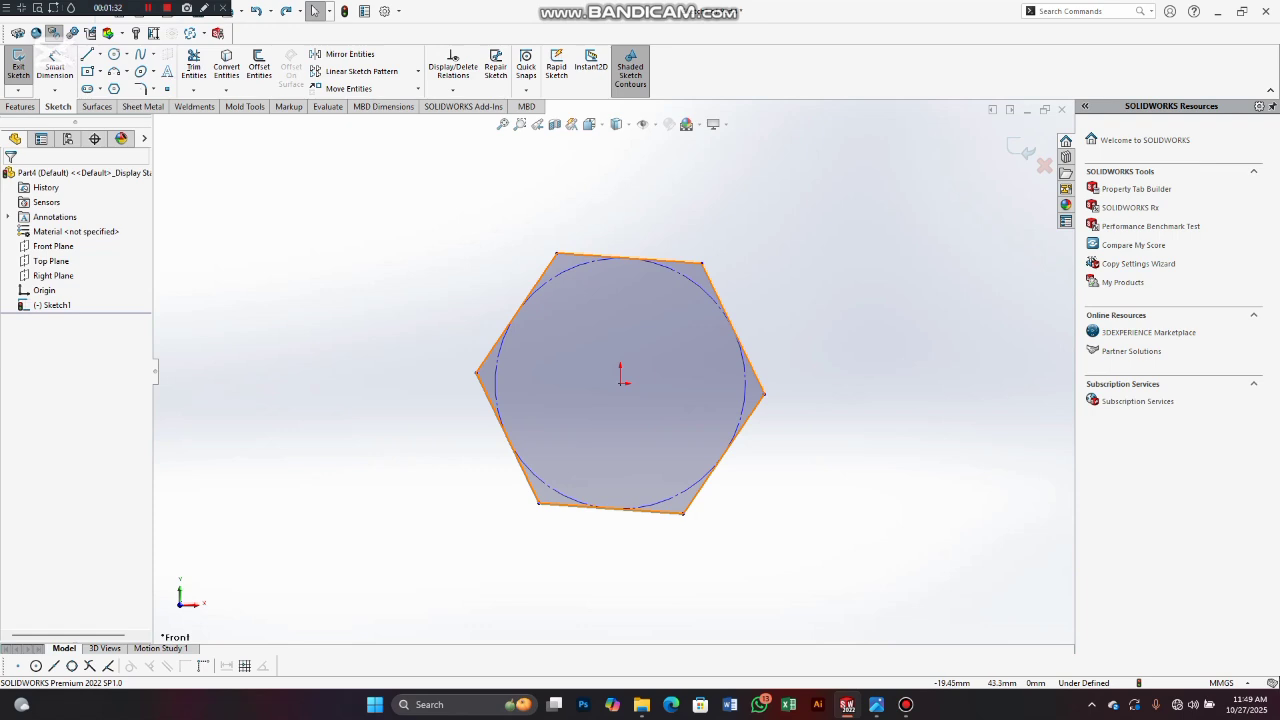
Step: Make the hexagon's upper side horizontal and dimension its upper-right side to 20 mm
click(627, 258)
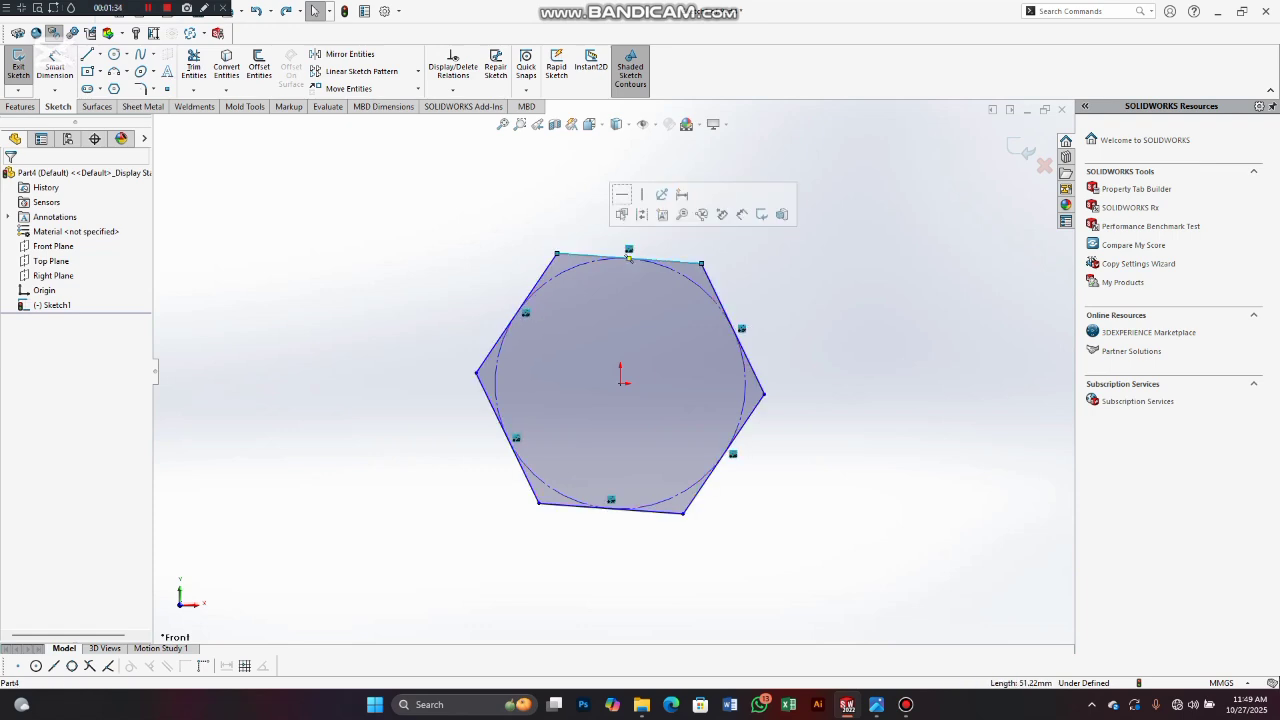
click(622, 195)
click(55, 67)
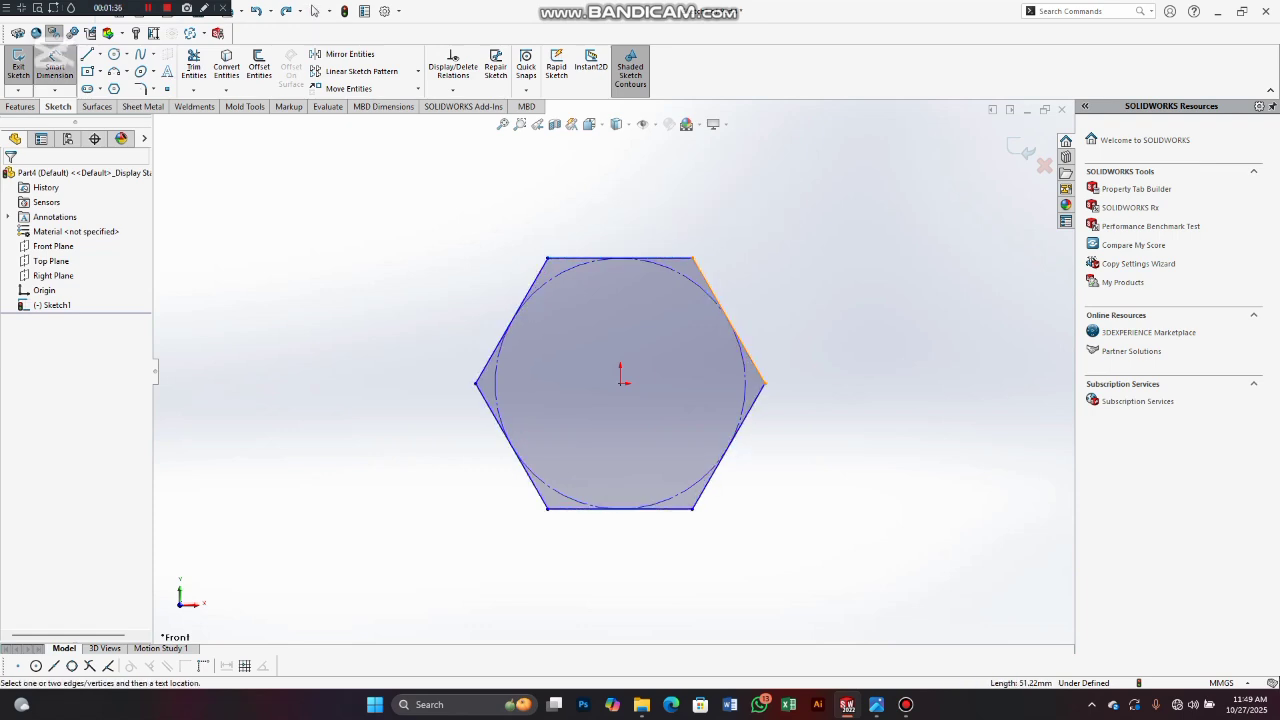
click(765, 383)
click(831, 336)
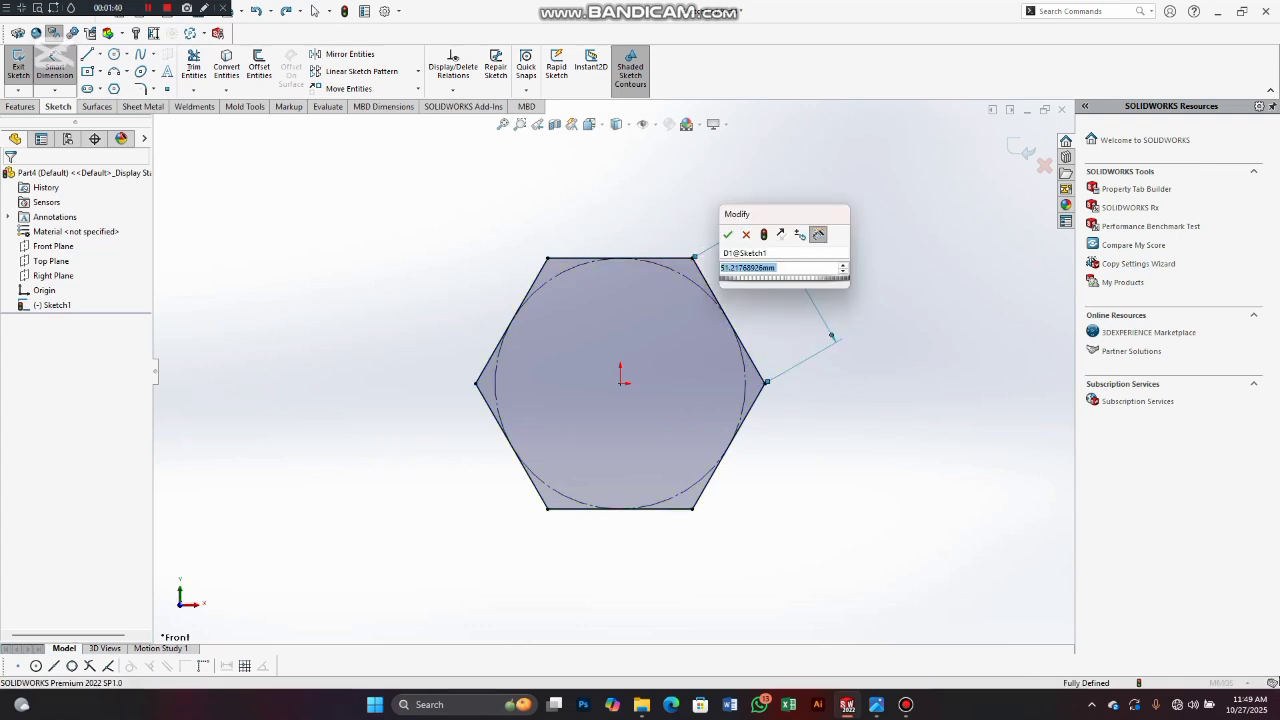
text(20)
key(Return)
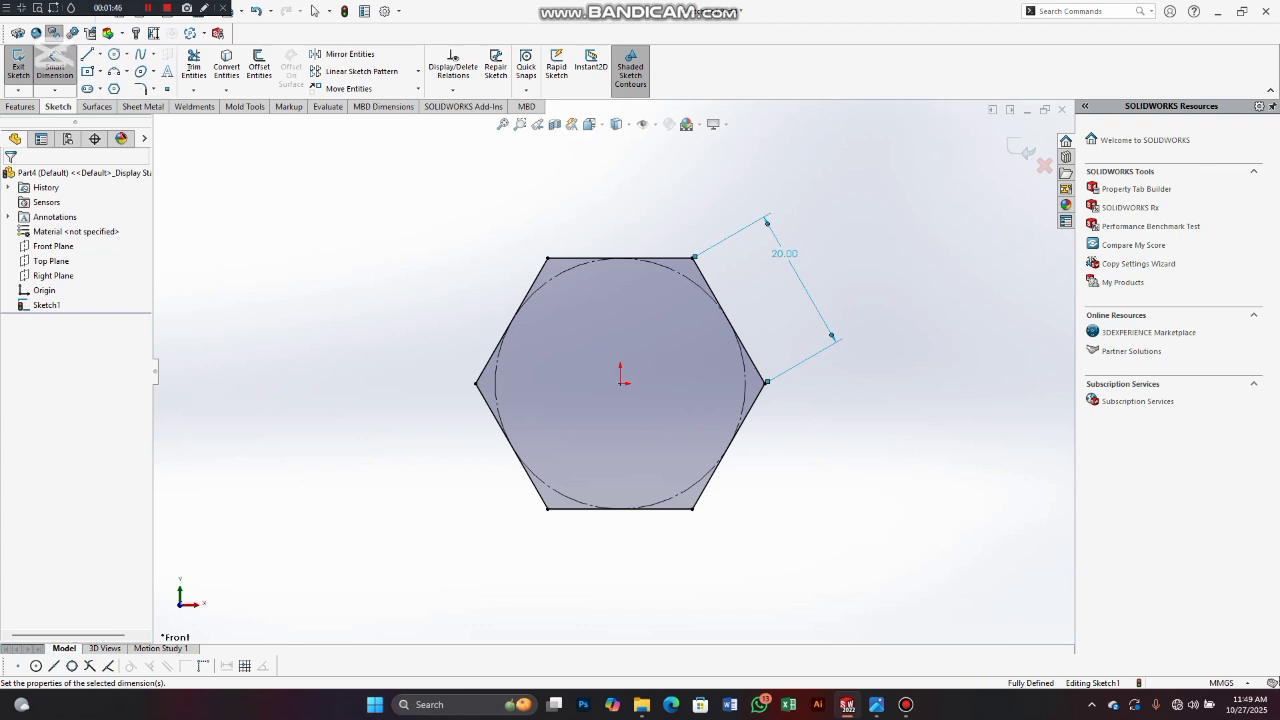
Step: Extrude the hexagon 15 mm as a boss with the Mid Plane end condition
click(20, 106)
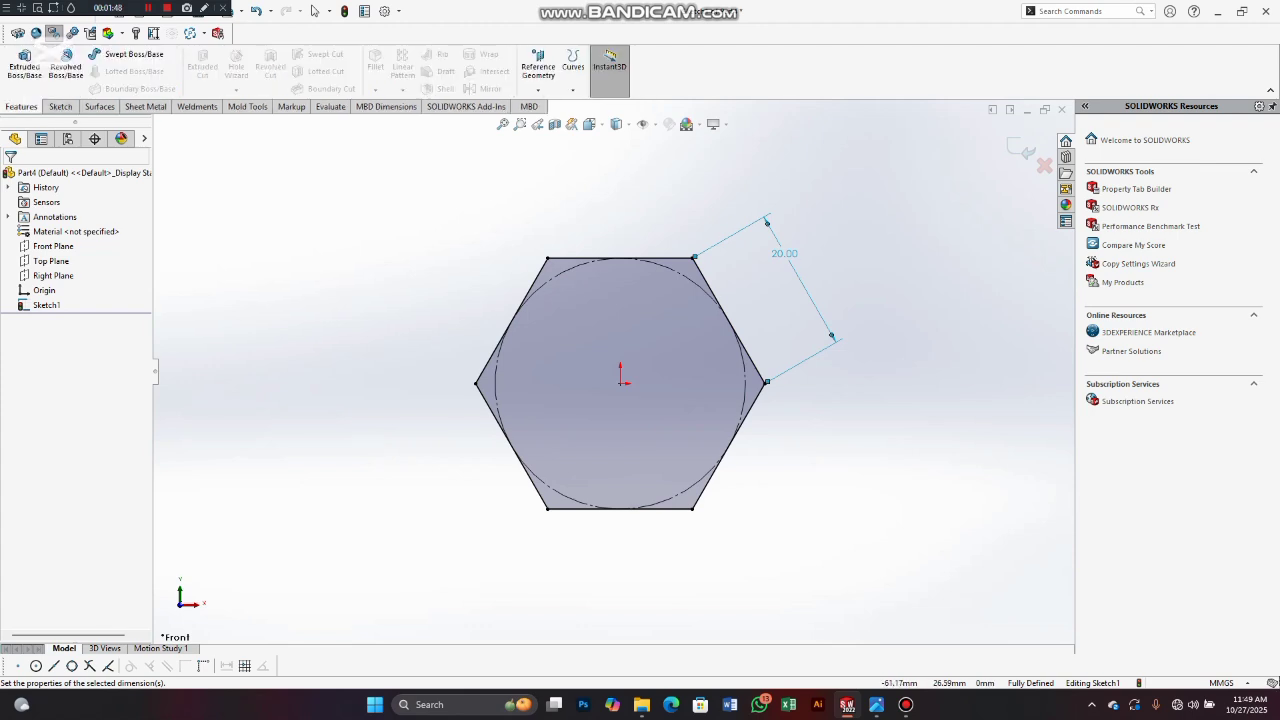
click(24, 62)
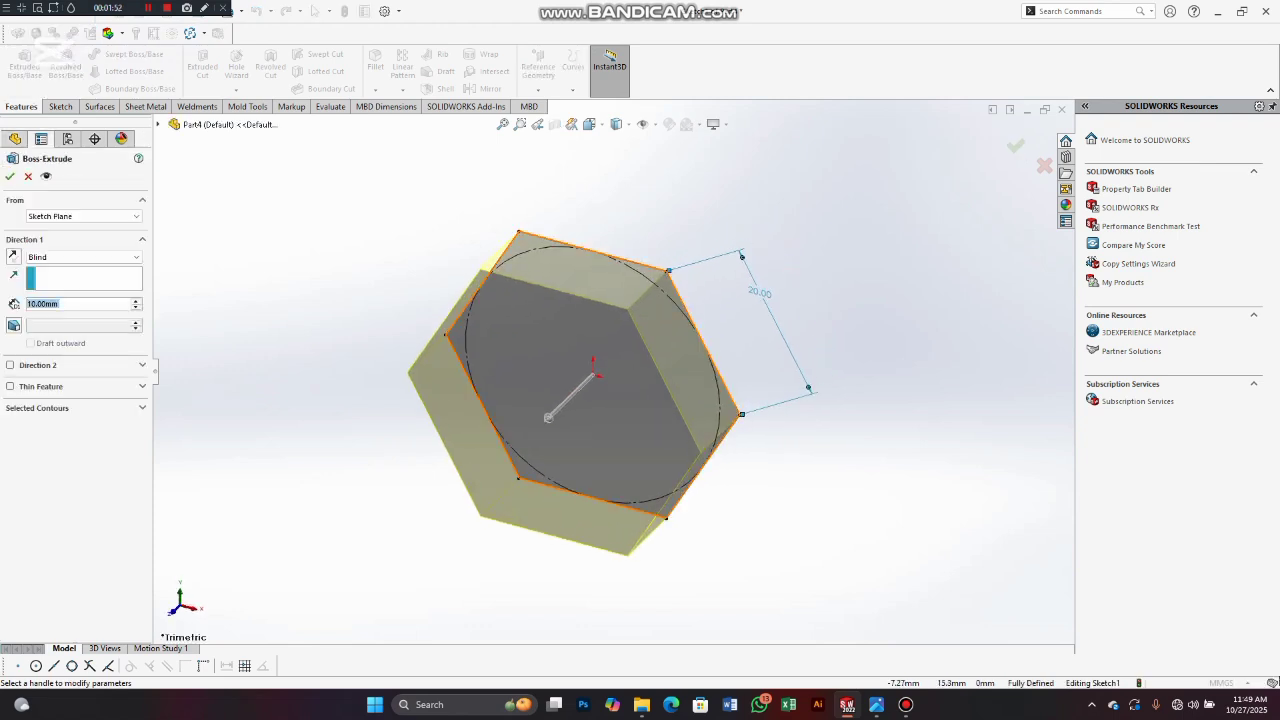
click(83, 257)
click(55, 315)
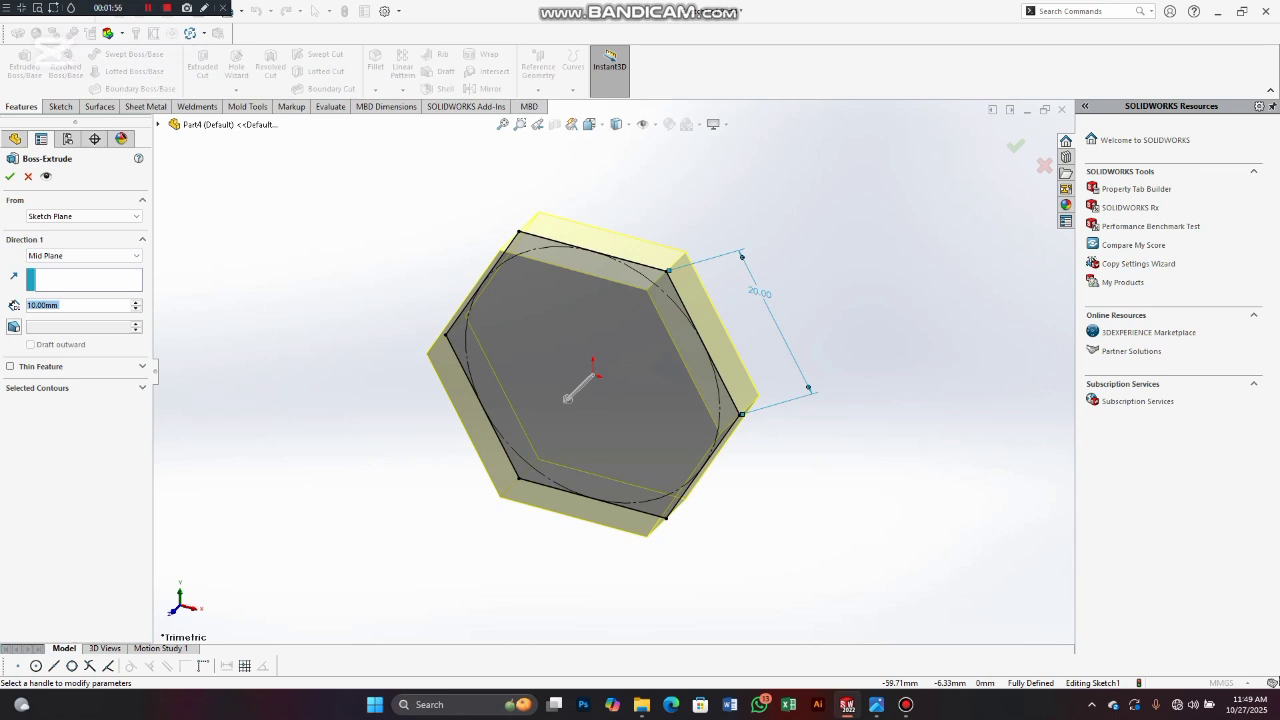
text(15)
key(Return)
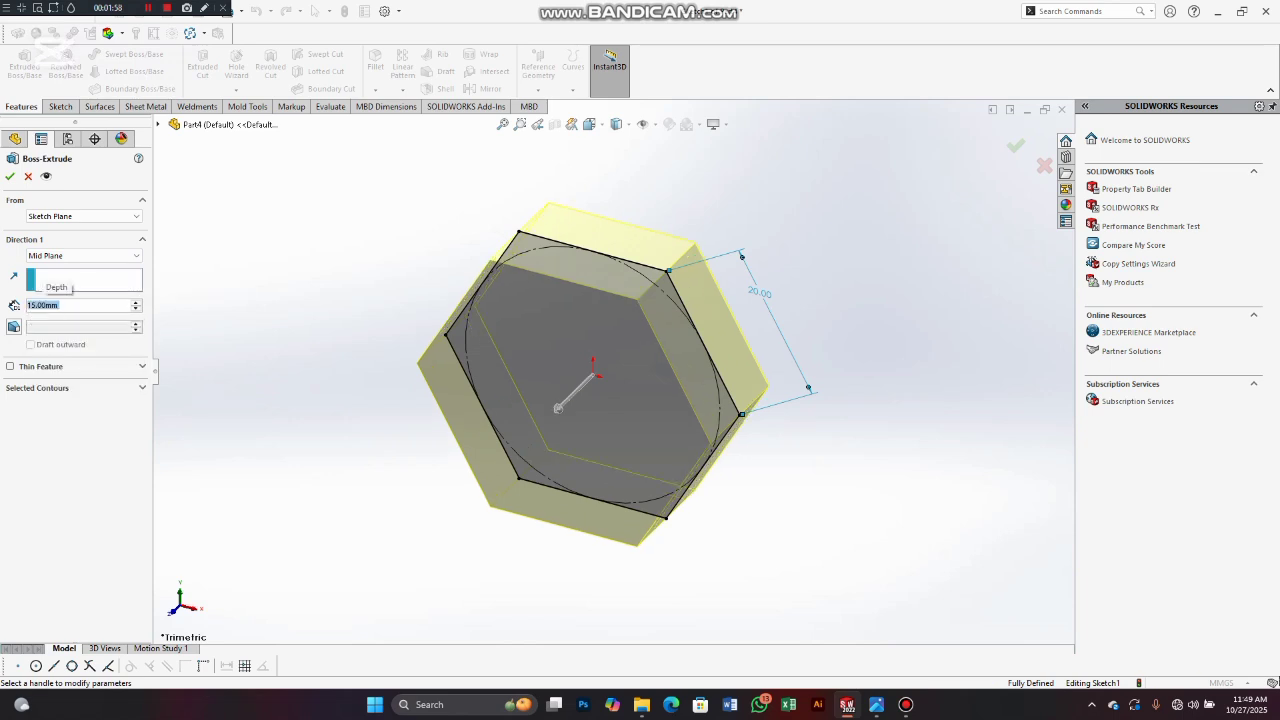
click(9, 176)
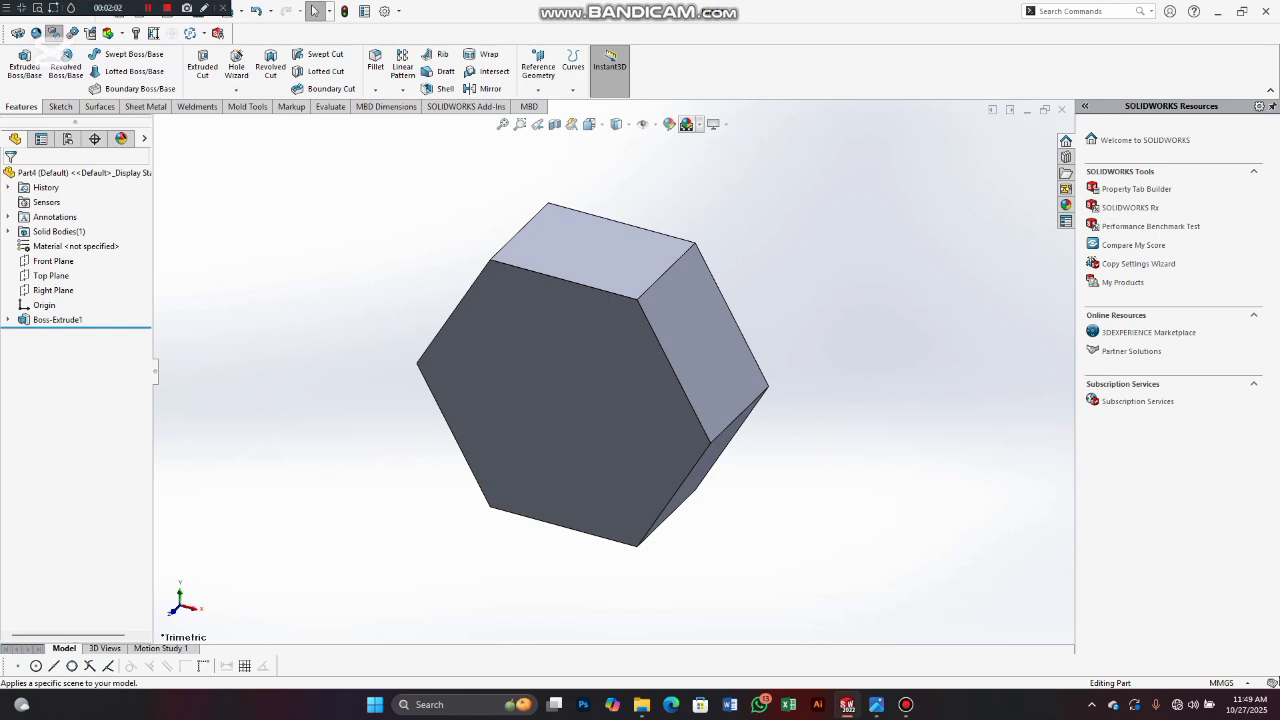
Step: Change the scene behind the model to a plain white background
click(687, 124)
click(705, 157)
click(578, 368)
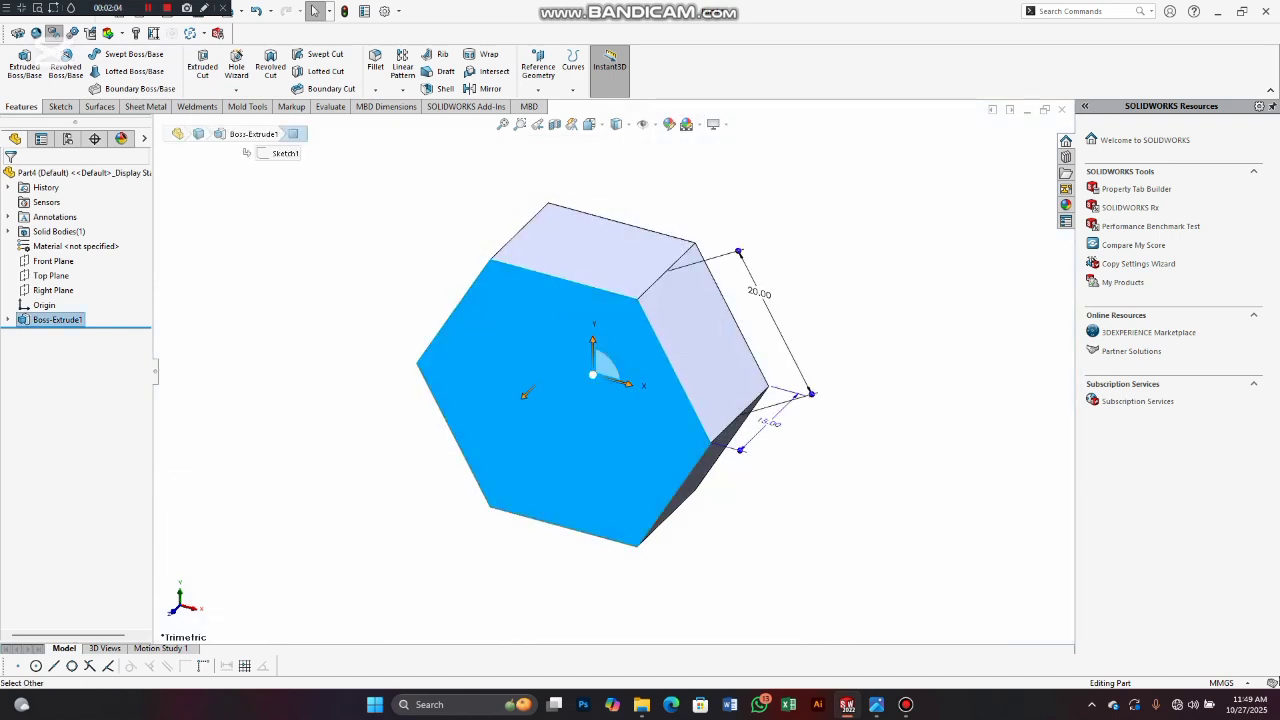
key(Escape)
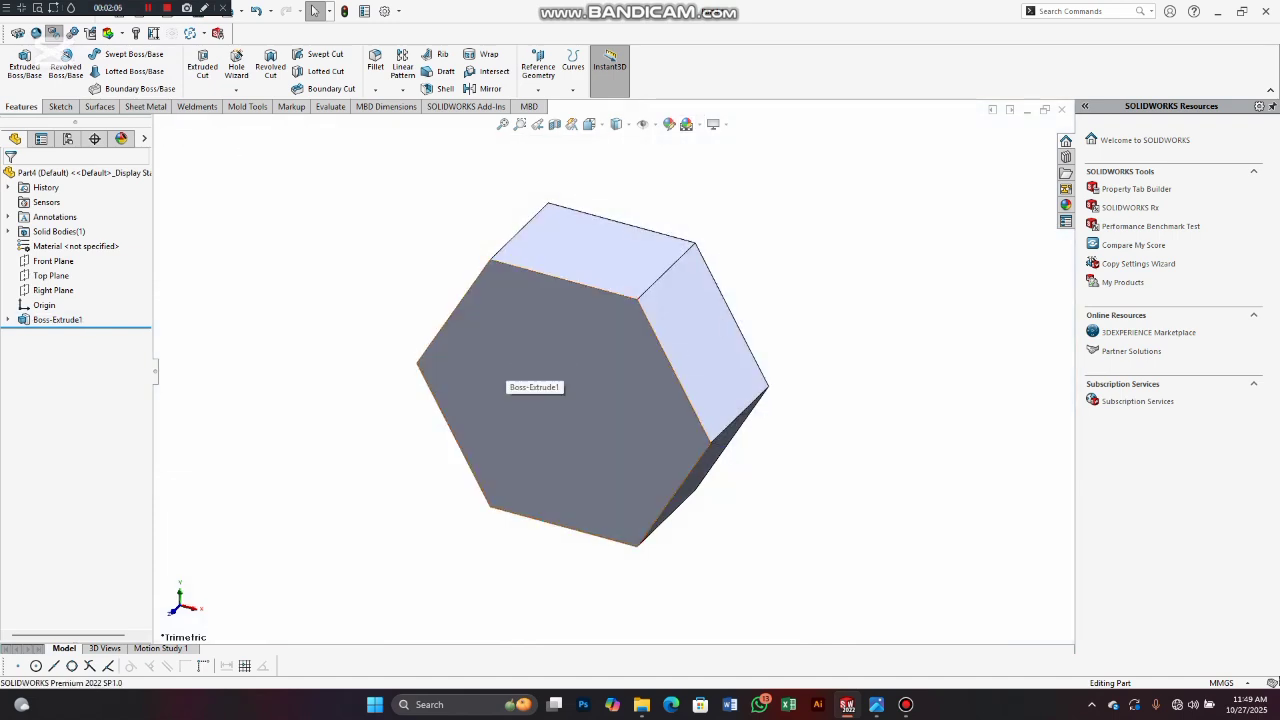
Step: Sketch a circle centred on the origin on the block's front hexagonal face, with a radius of about 15 mm
click(541, 352)
click(601, 312)
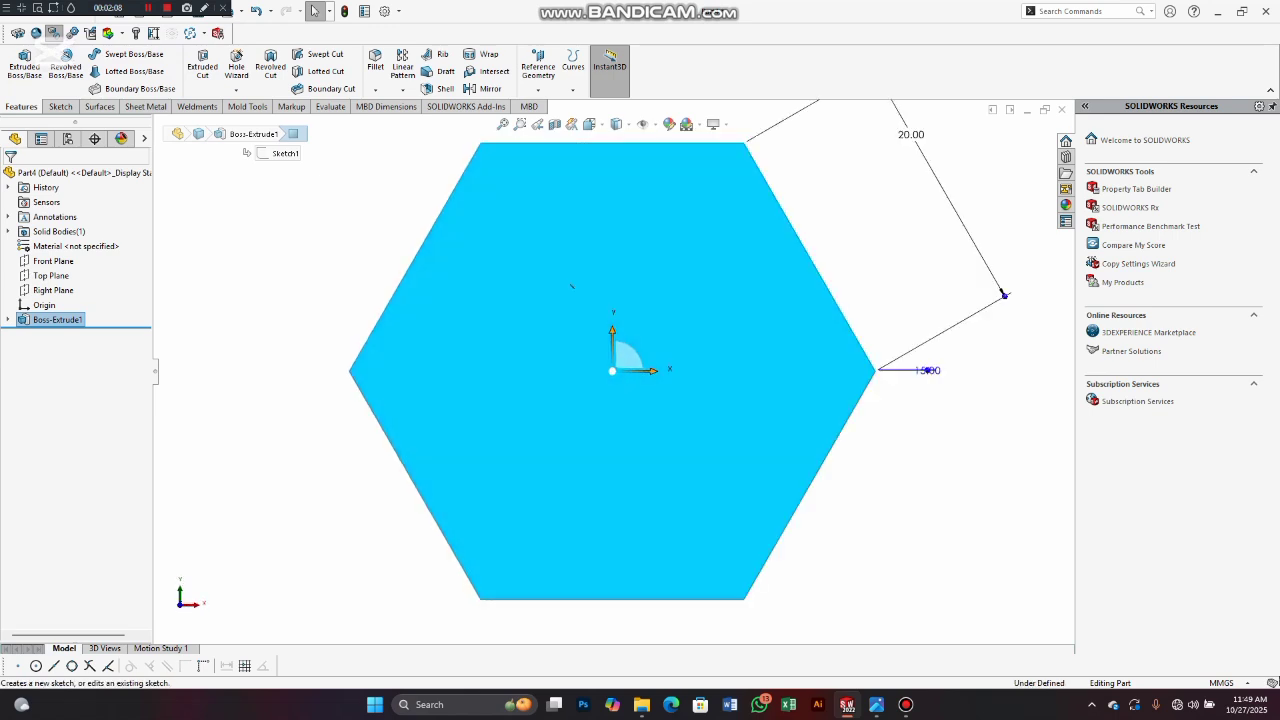
click(114, 54)
click(612, 371)
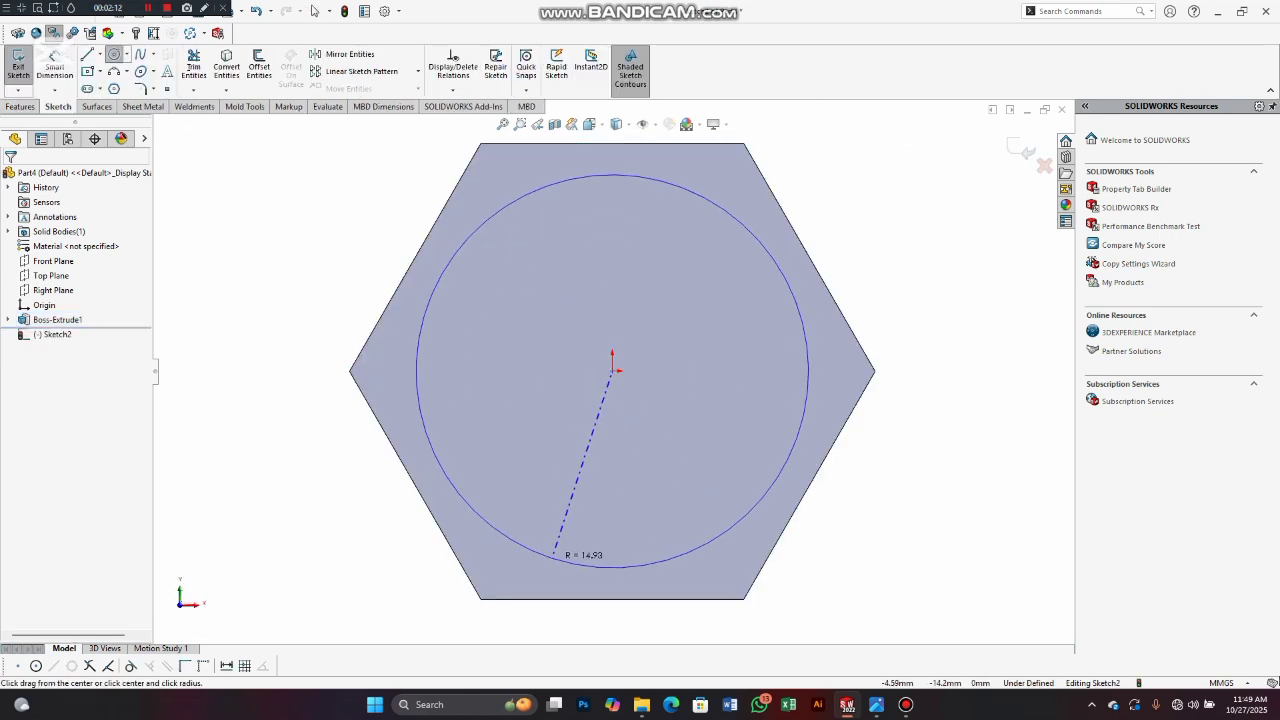
click(555, 552)
right_click(556, 550)
click(578, 566)
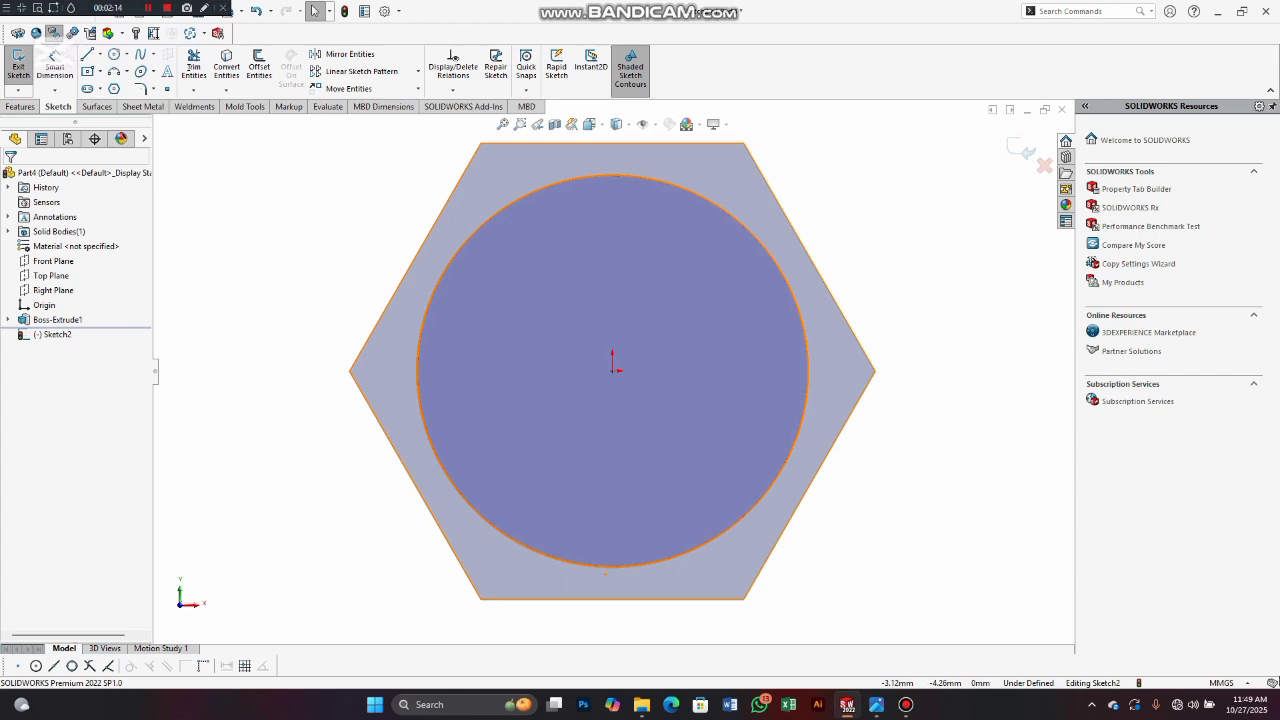
Step: Make the circle tangent to the lower-left edge of the hexagonal face
scroll(560, 441, down, 1)
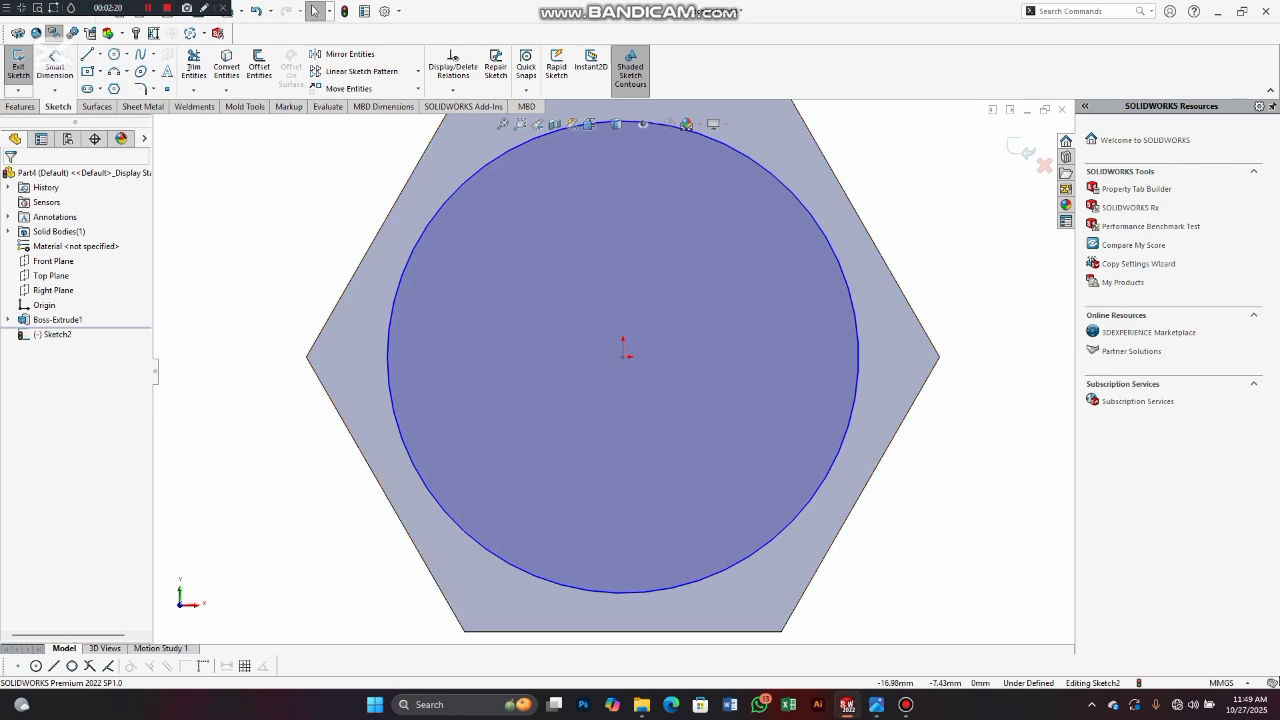
scroll(613, 375, up, 2)
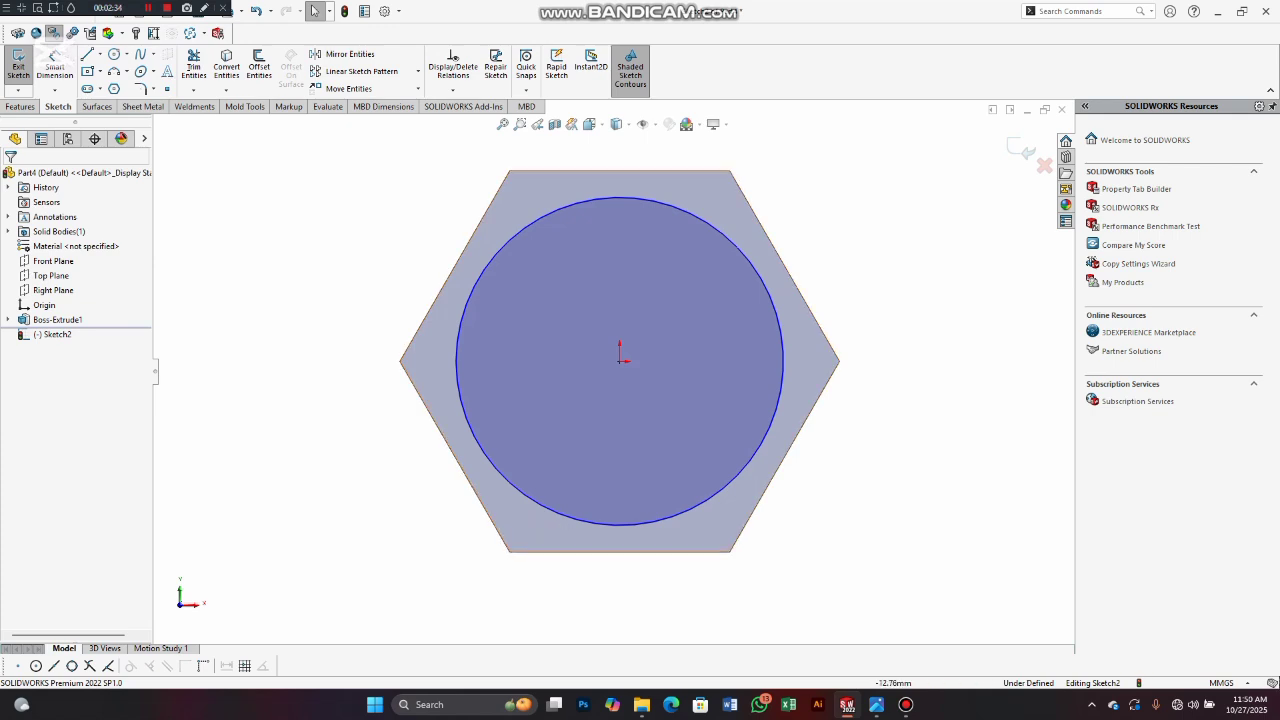
scroll(445, 490, down, 1)
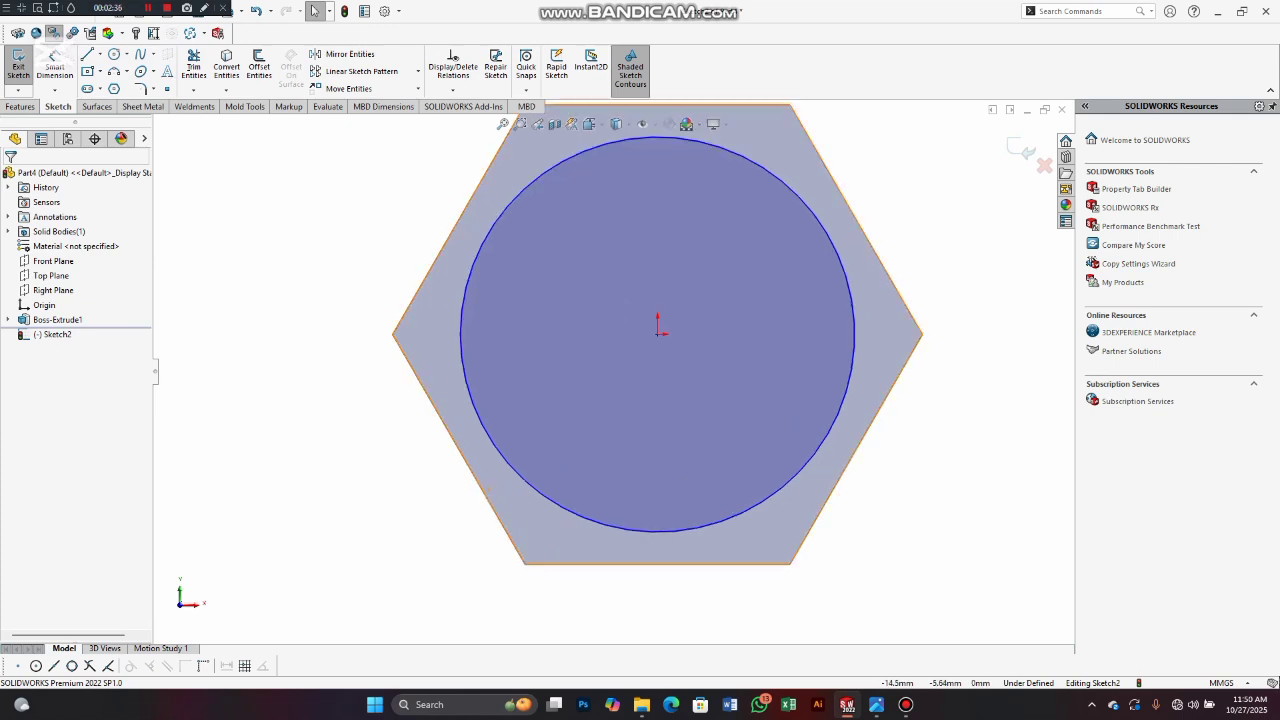
click(500, 452)
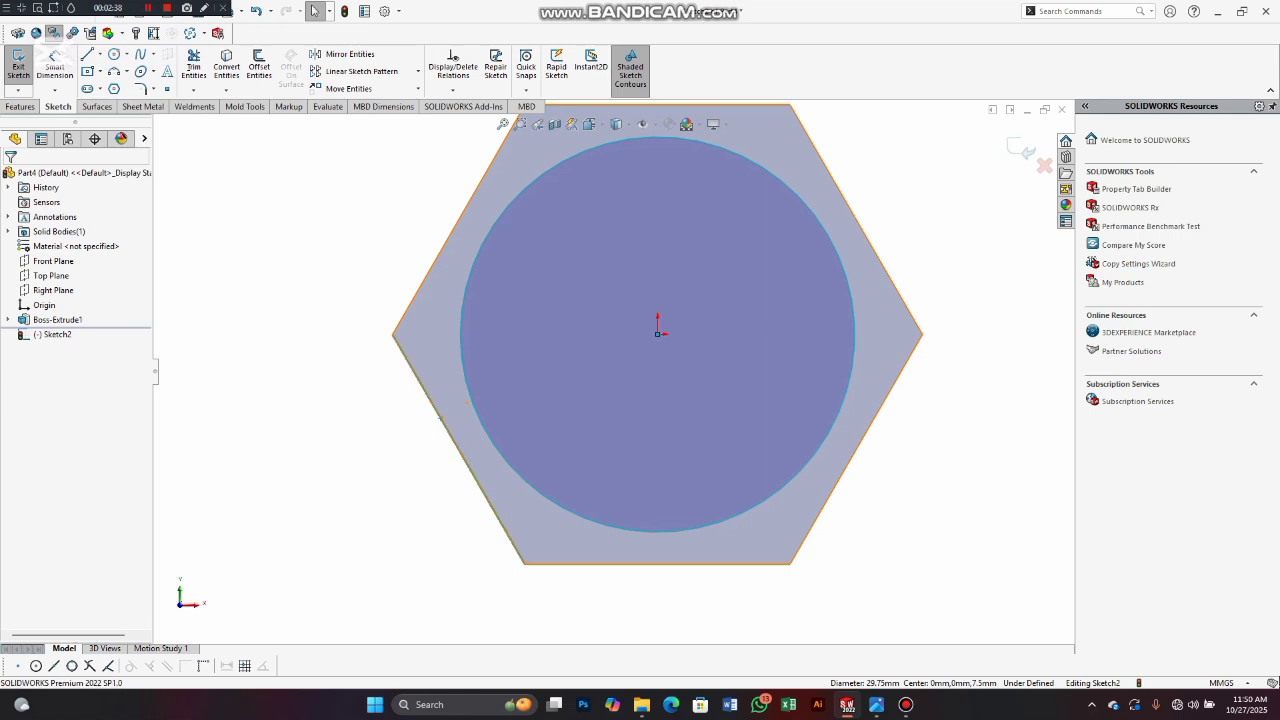
ctrl+click(440, 418)
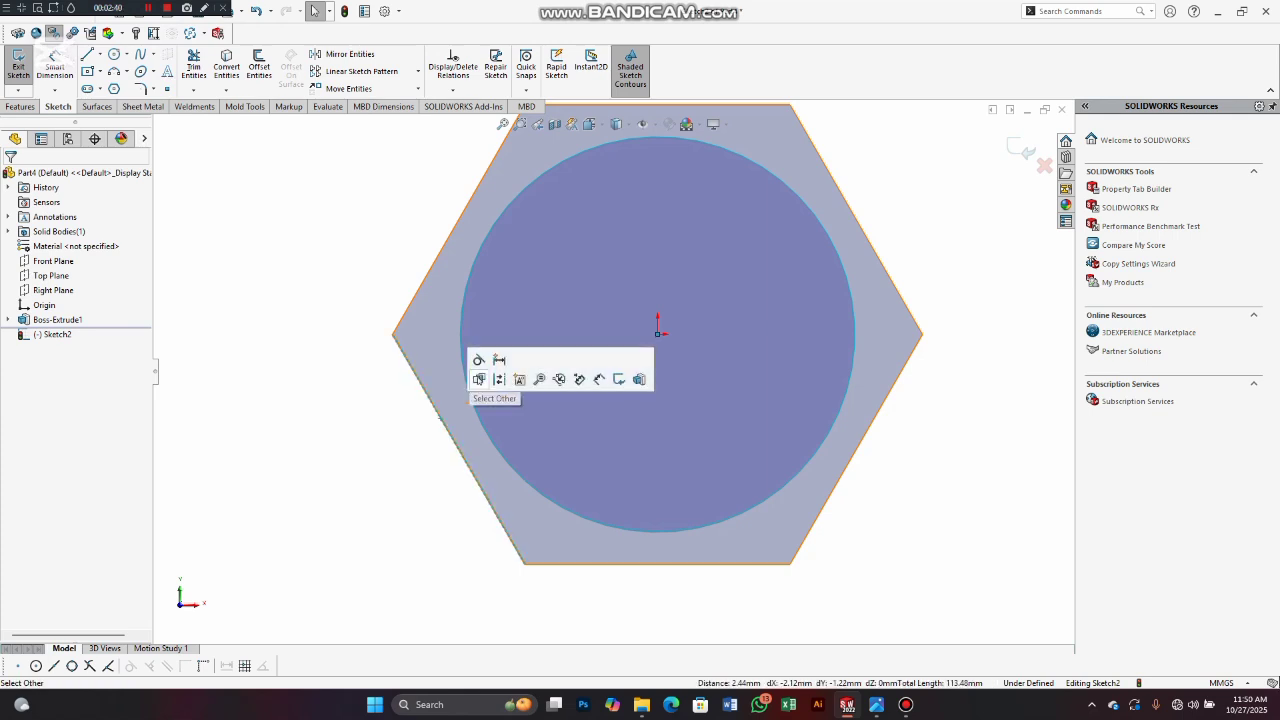
click(479, 378)
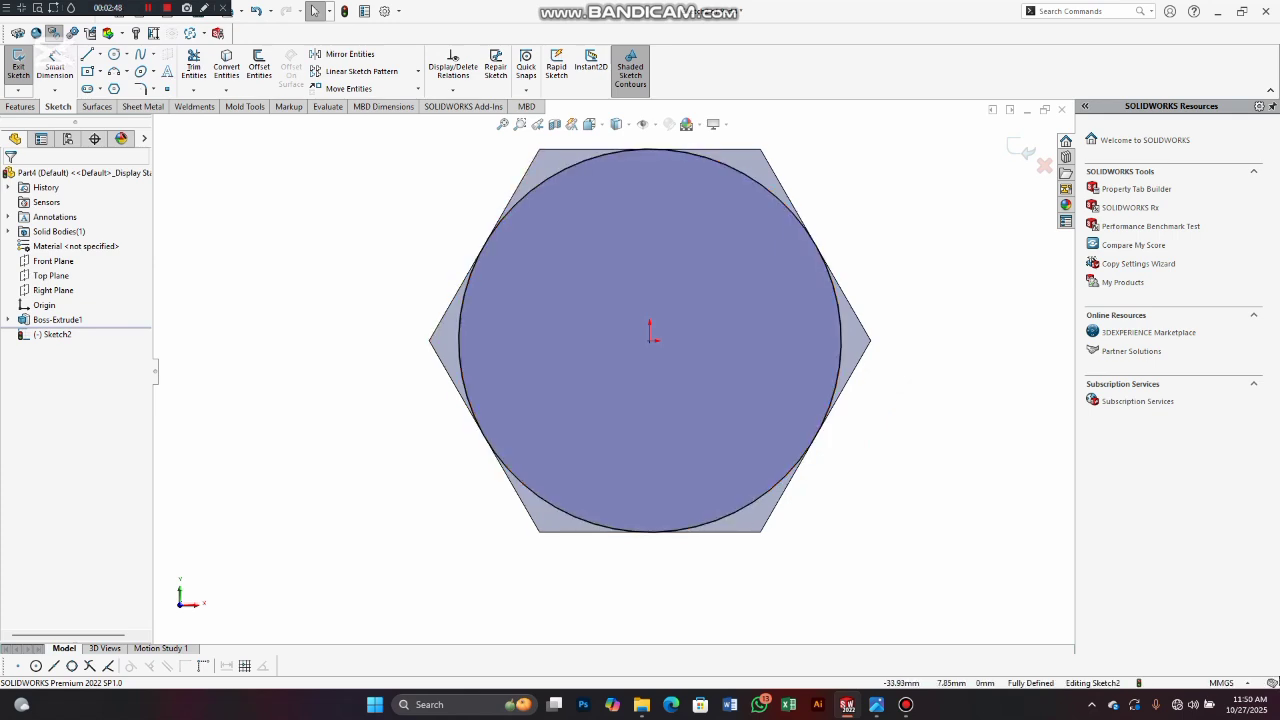
Step: Start an extruded cut from the tangent circle, using Through All and flipping the side to cut so material outside the circle is removed
click(20, 106)
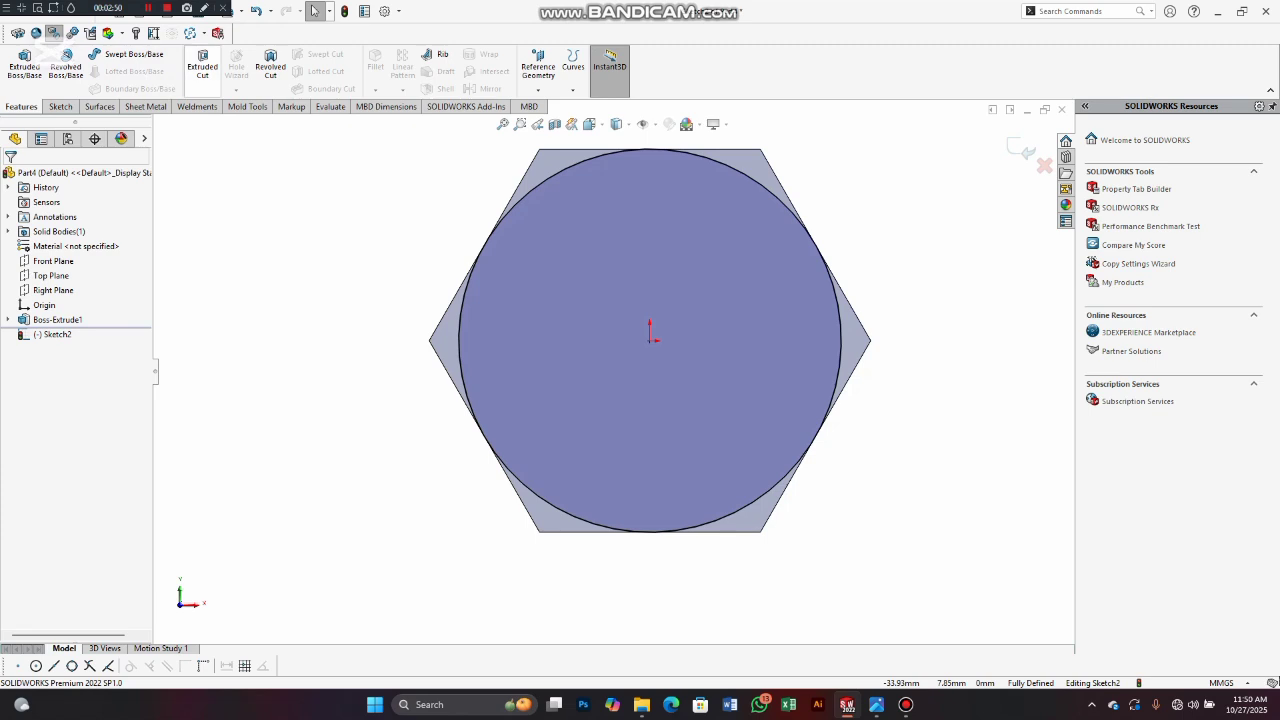
click(203, 68)
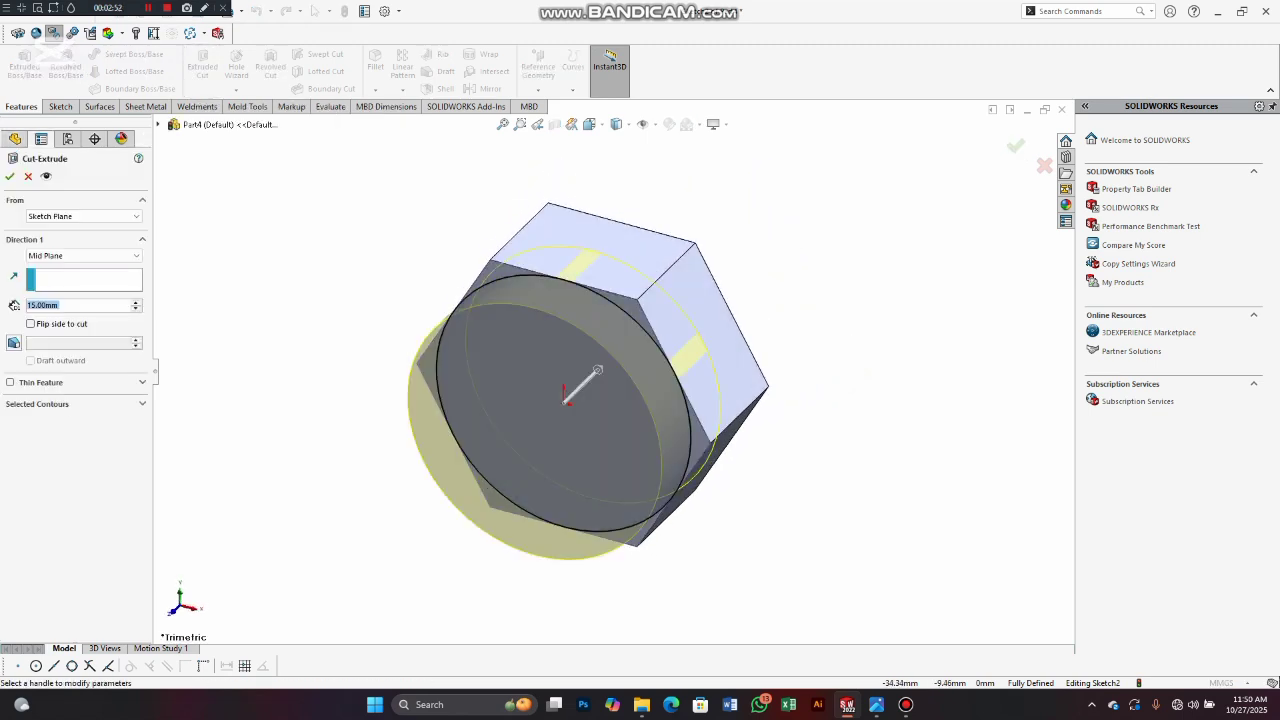
scroll(497, 299, down, 5)
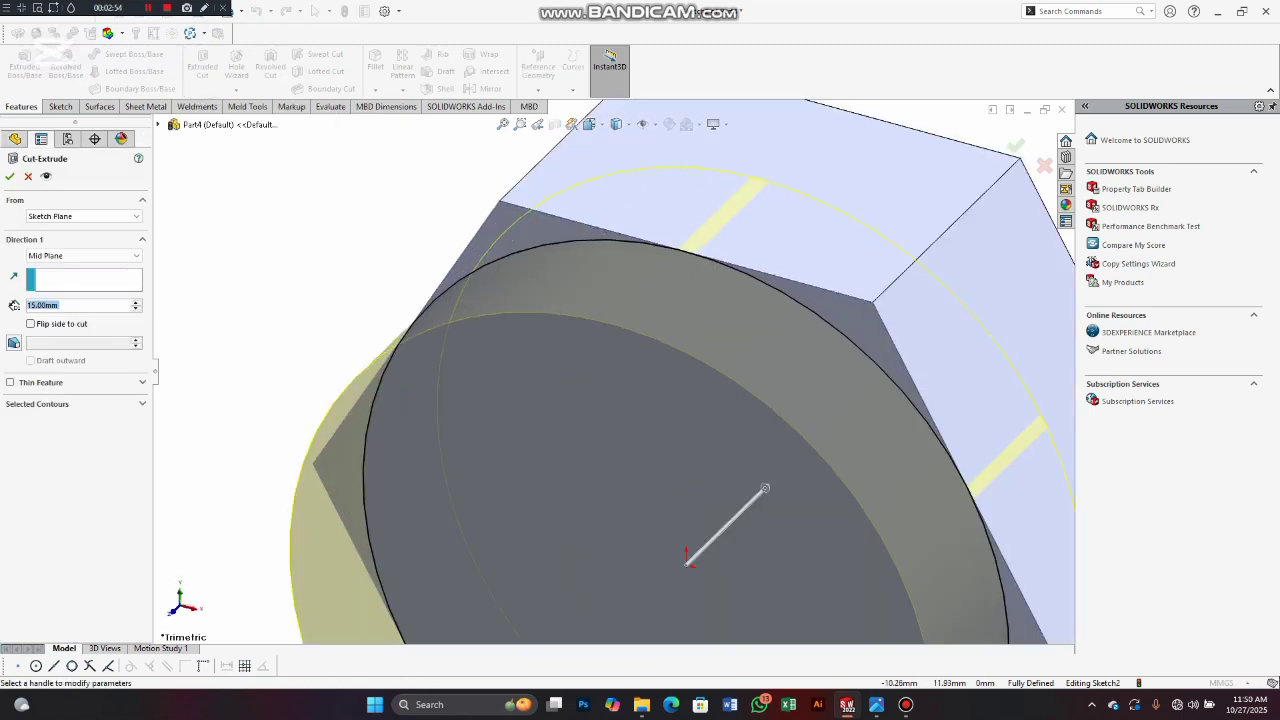
scroll(337, 420, down, 3)
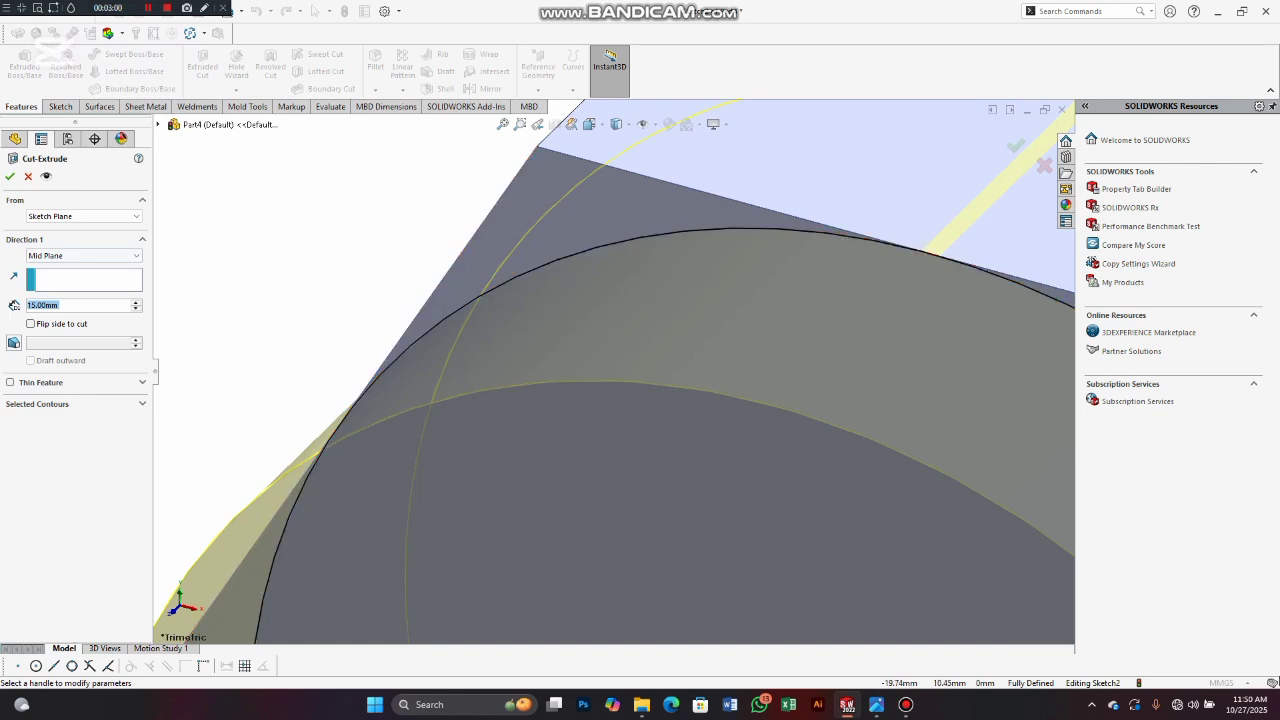
click(84, 256)
click(48, 276)
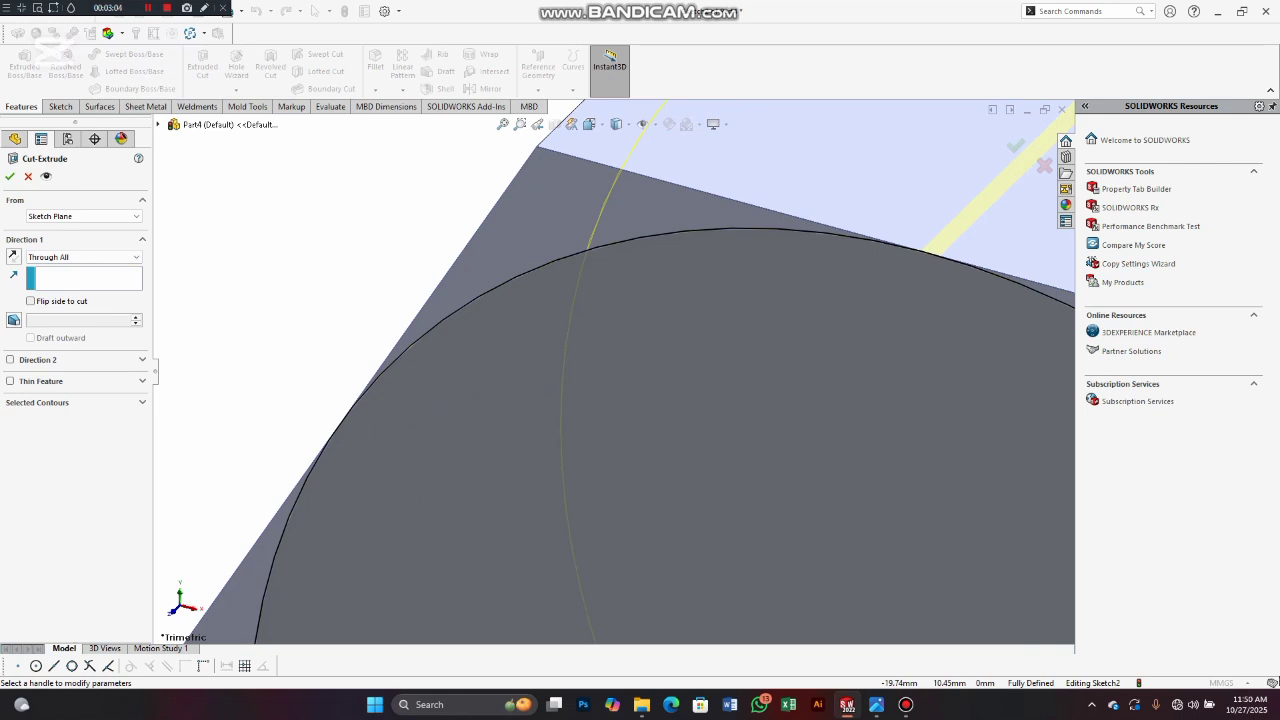
click(30, 301)
scroll(617, 380, up, 3)
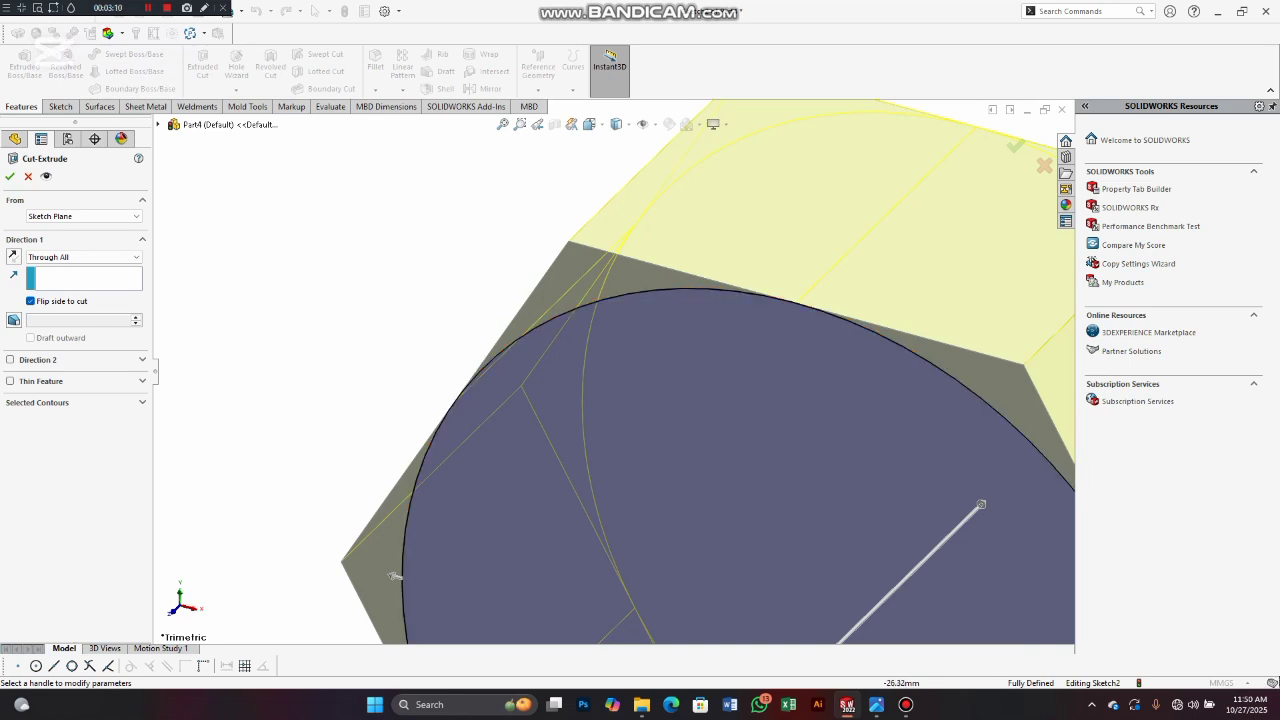
scroll(395, 577, up, 3)
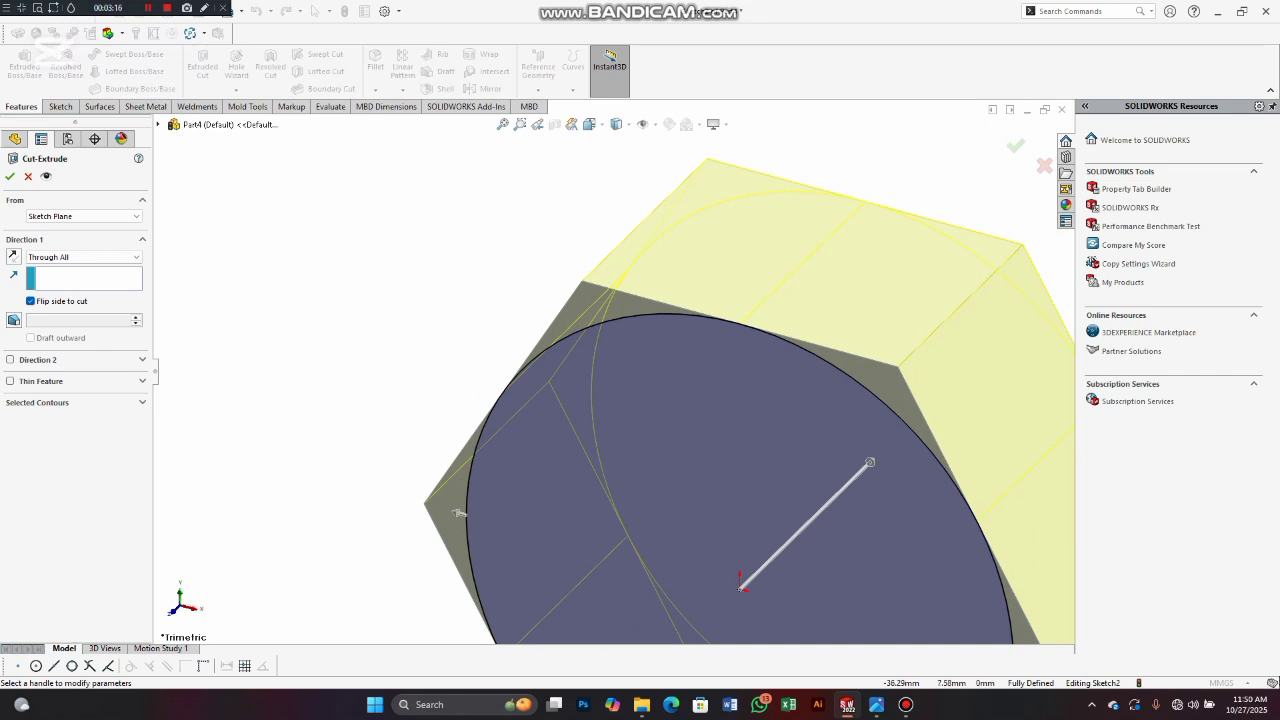
Step: Apply a 45-degree inward draft to the cut and complete it to chamfer the hexagon's front corners
click(14, 320)
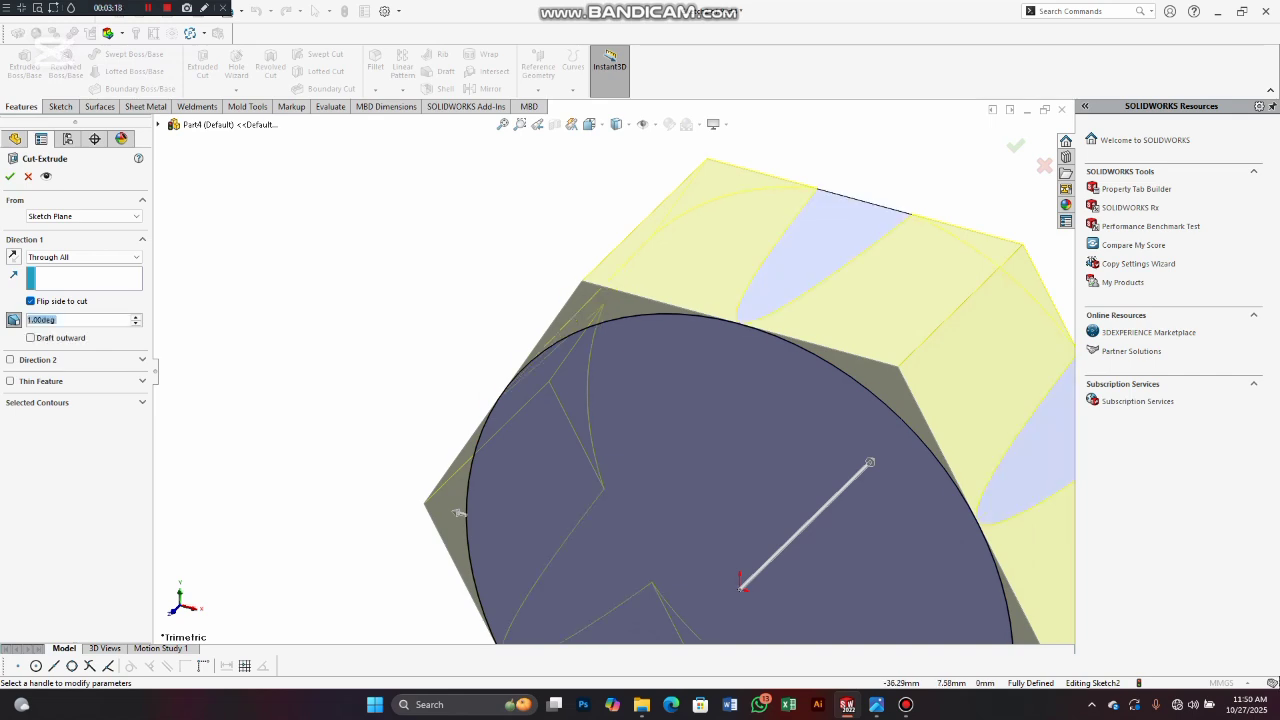
key(BackSpace)
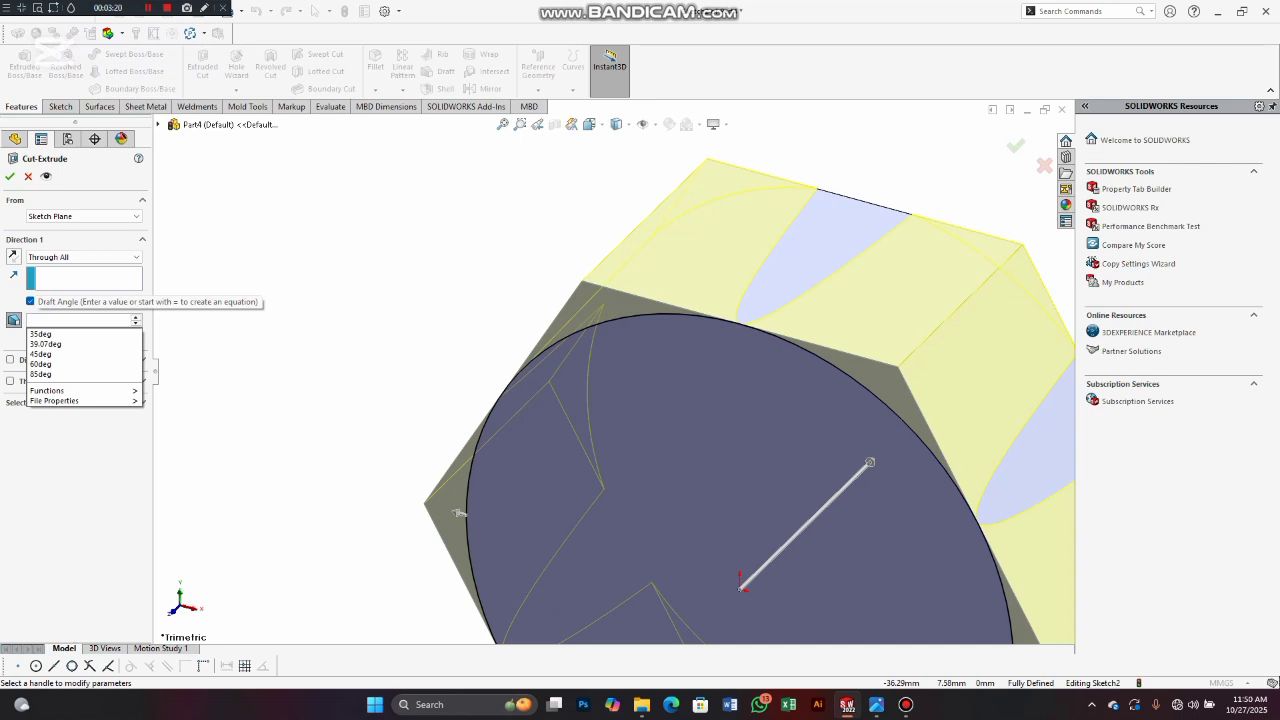
text(45)
key(Return)
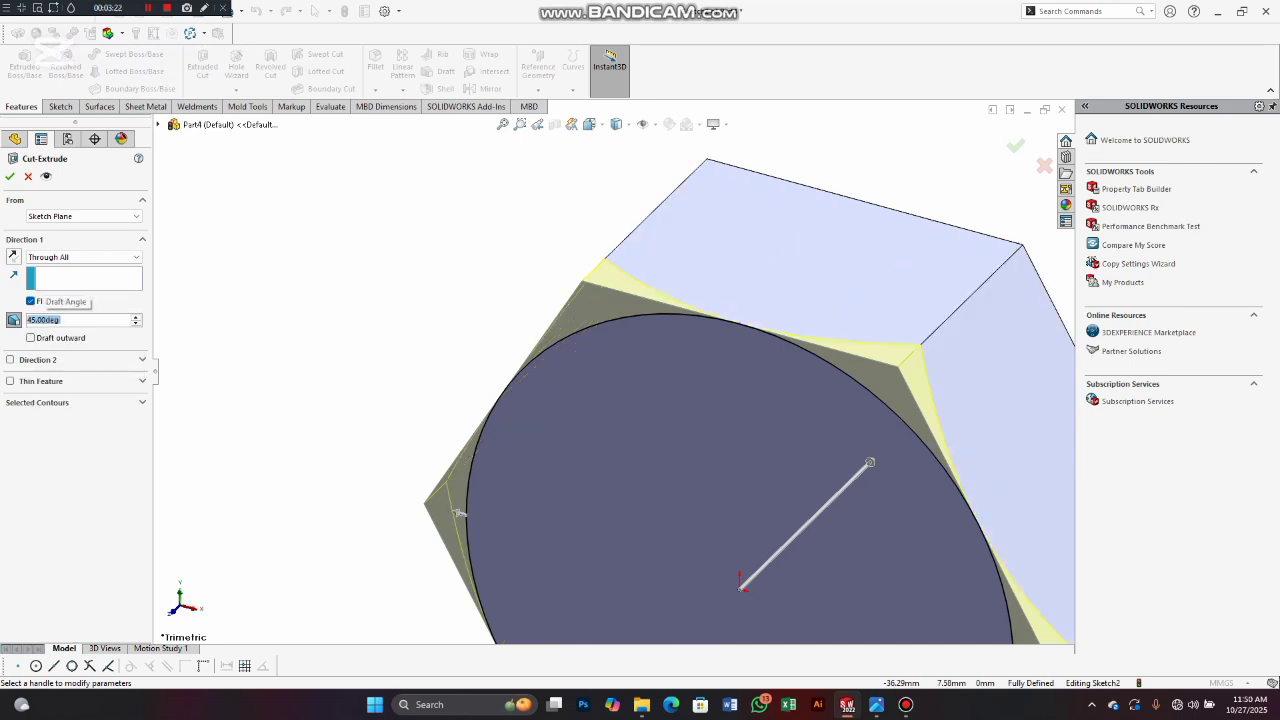
scroll(533, 437, up, 4)
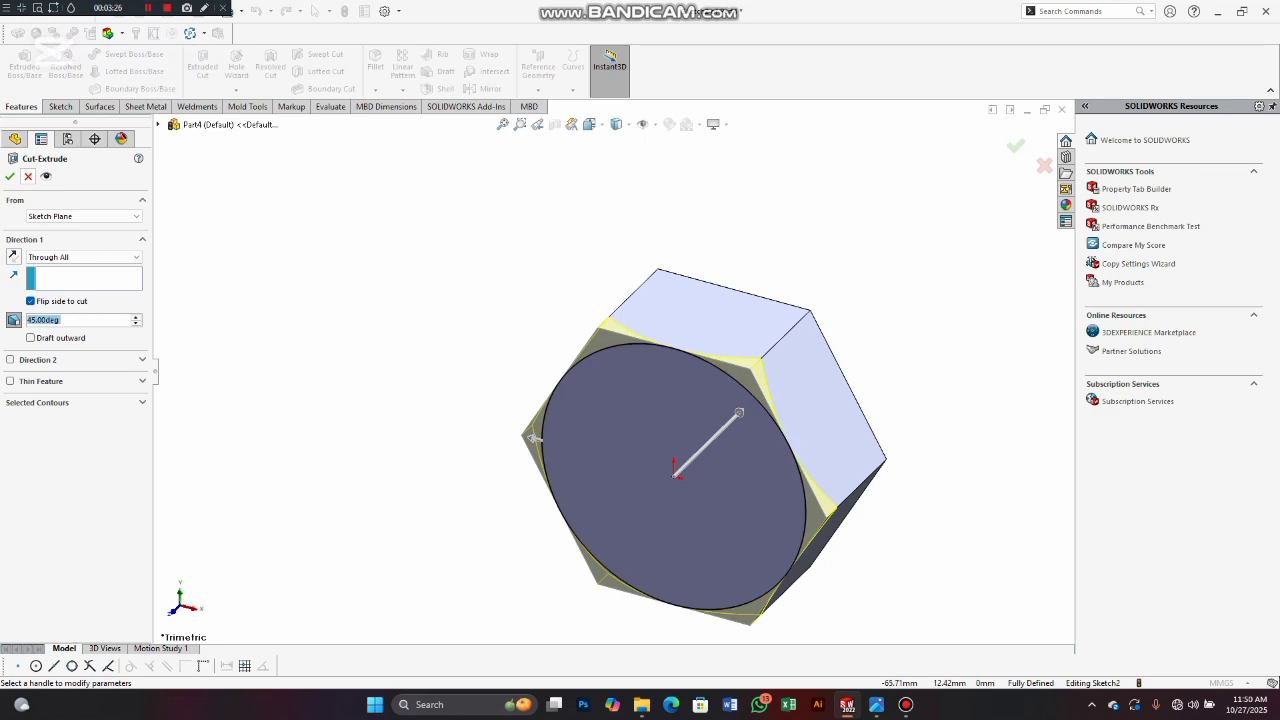
click(10, 176)
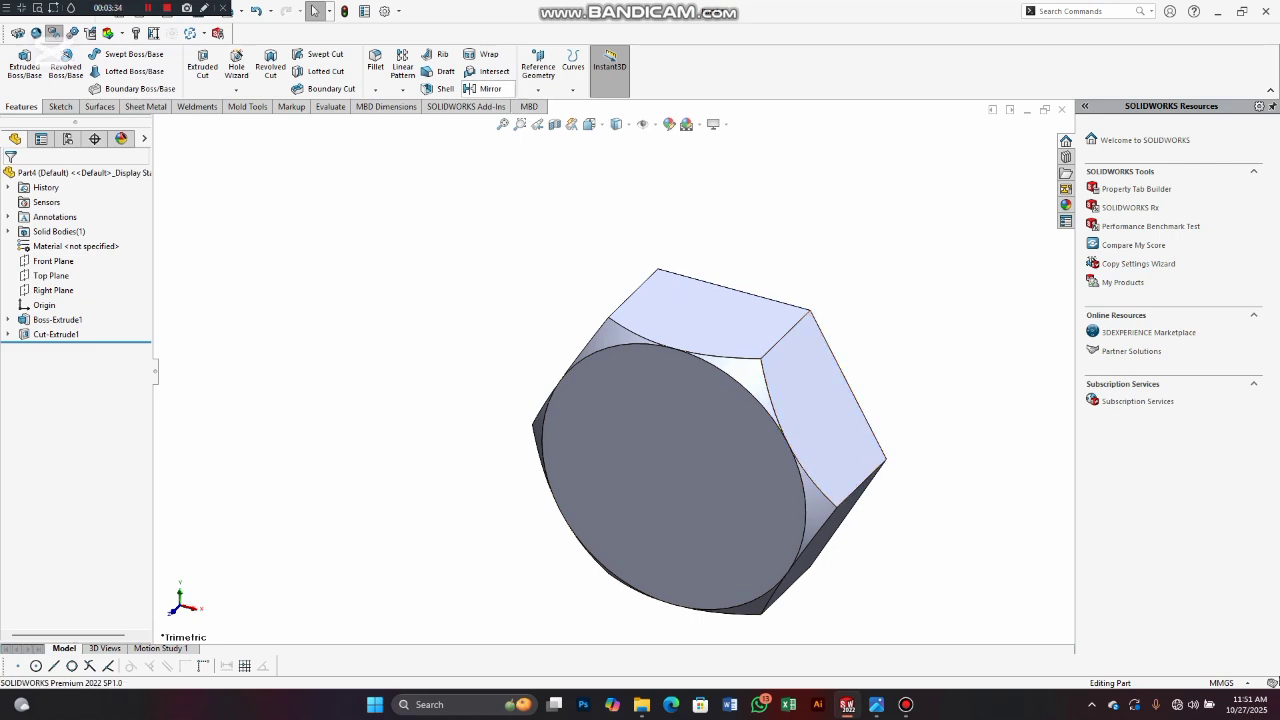
Step: Mirror the chamfering cut feature about the Front Plane to the opposite side of the hexagon
click(488, 88)
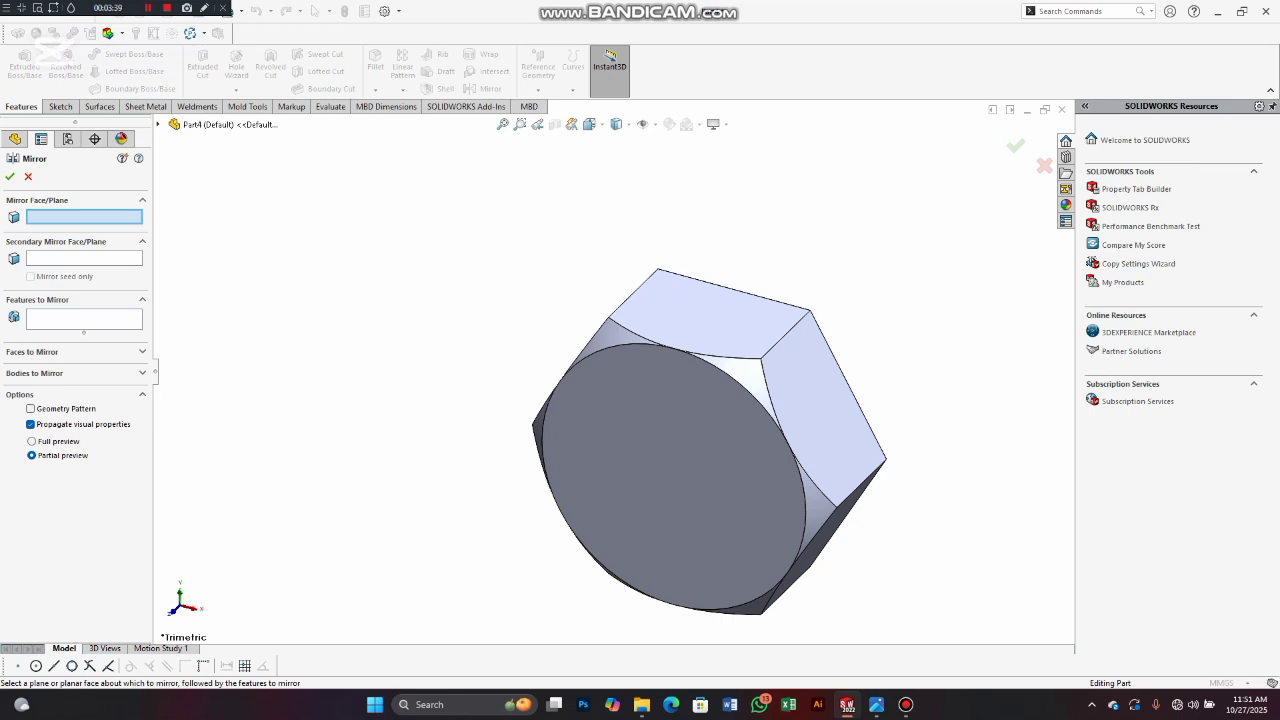
click(158, 125)
click(218, 213)
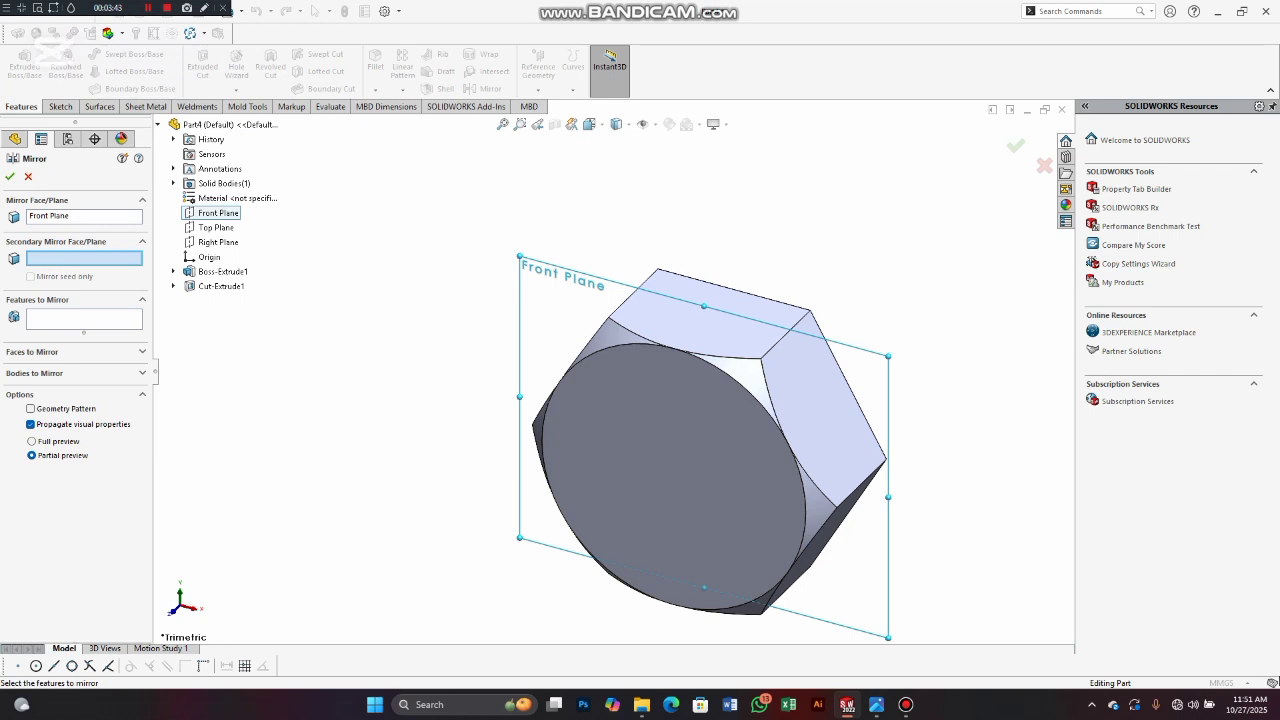
click(84, 319)
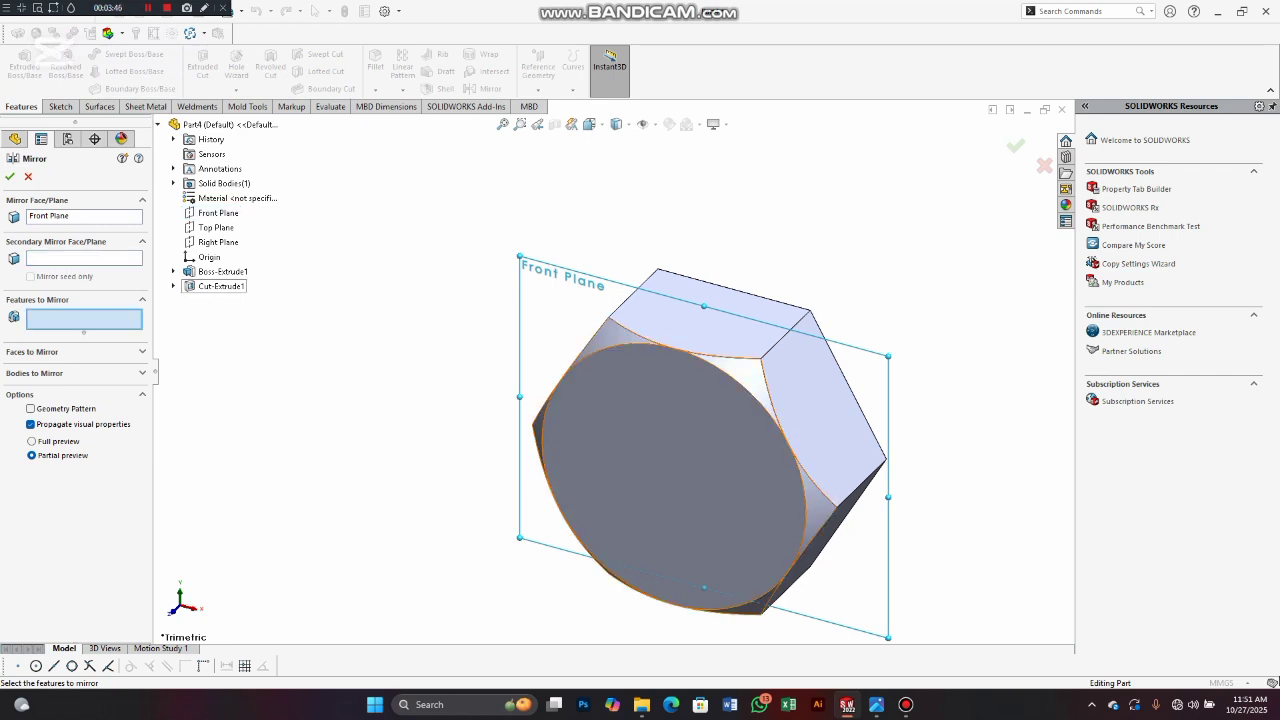
click(221, 286)
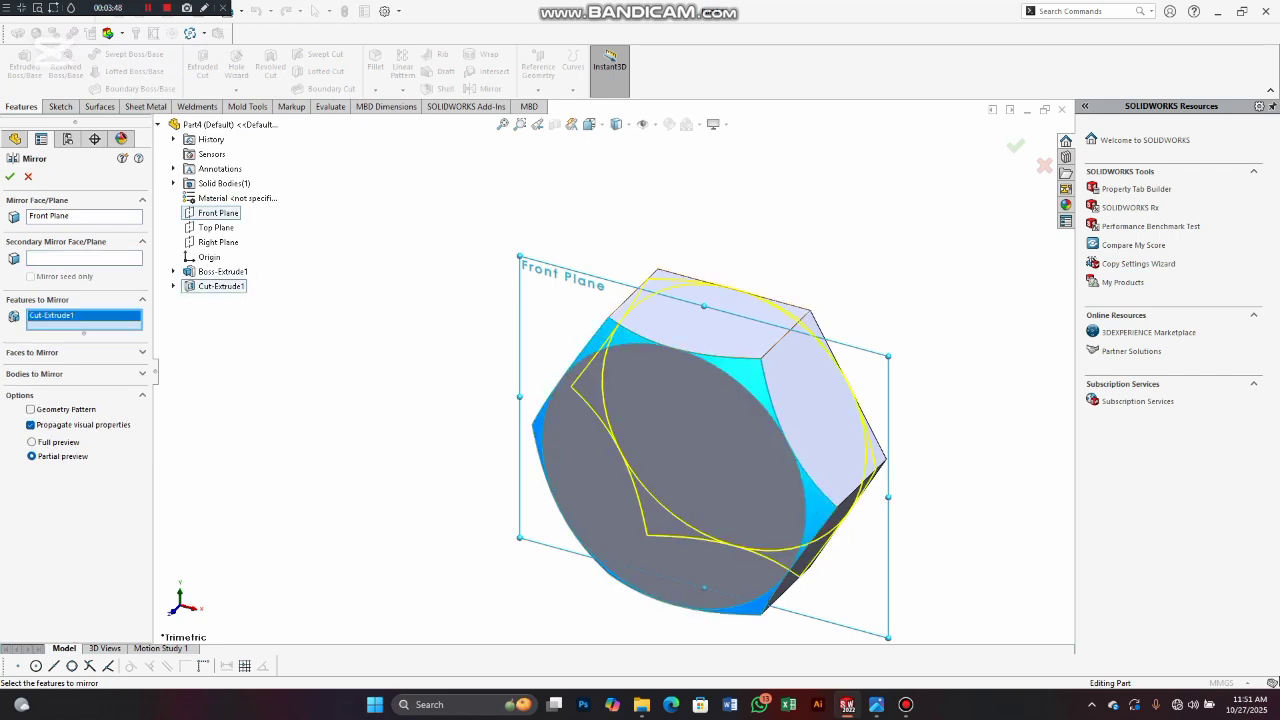
click(9, 176)
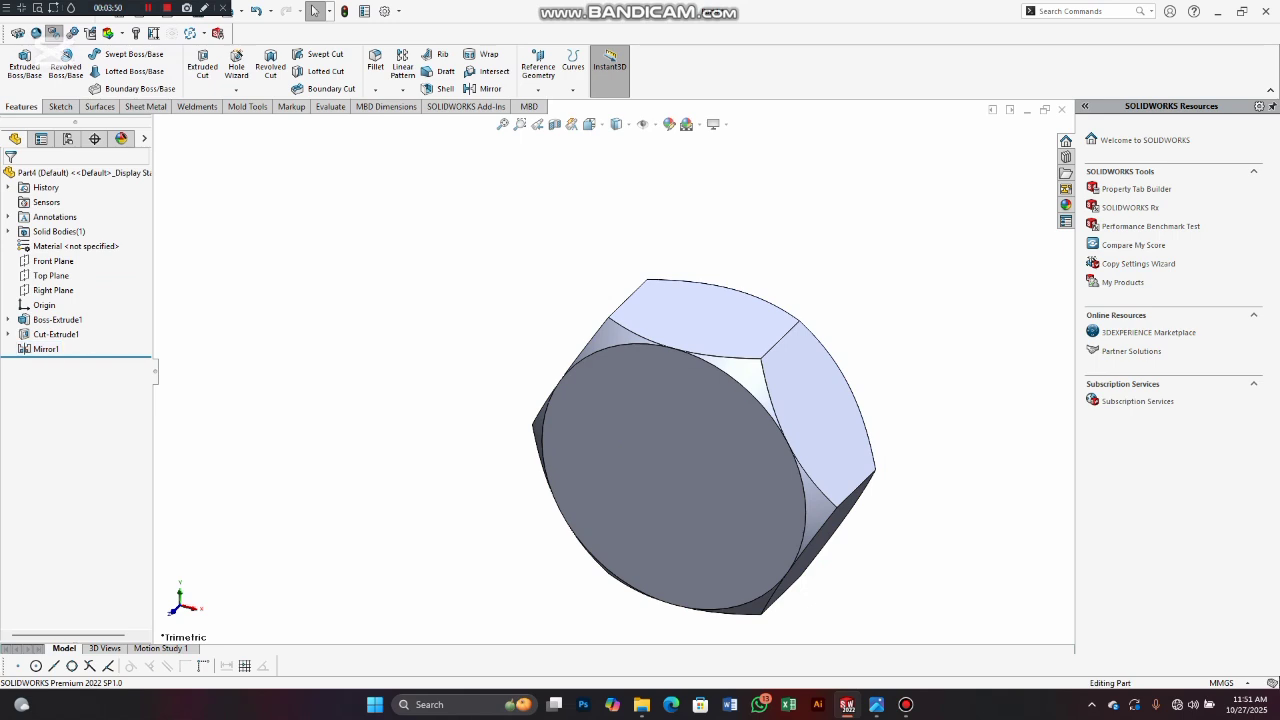
Step: Examine the chamfered corners on both sides of the hexagonal head from different angles
key(Left)
key(Left)
key(Left)
key(Left)
key(Right)
key(Right)
key(Right)
key(Right)
key(Right)
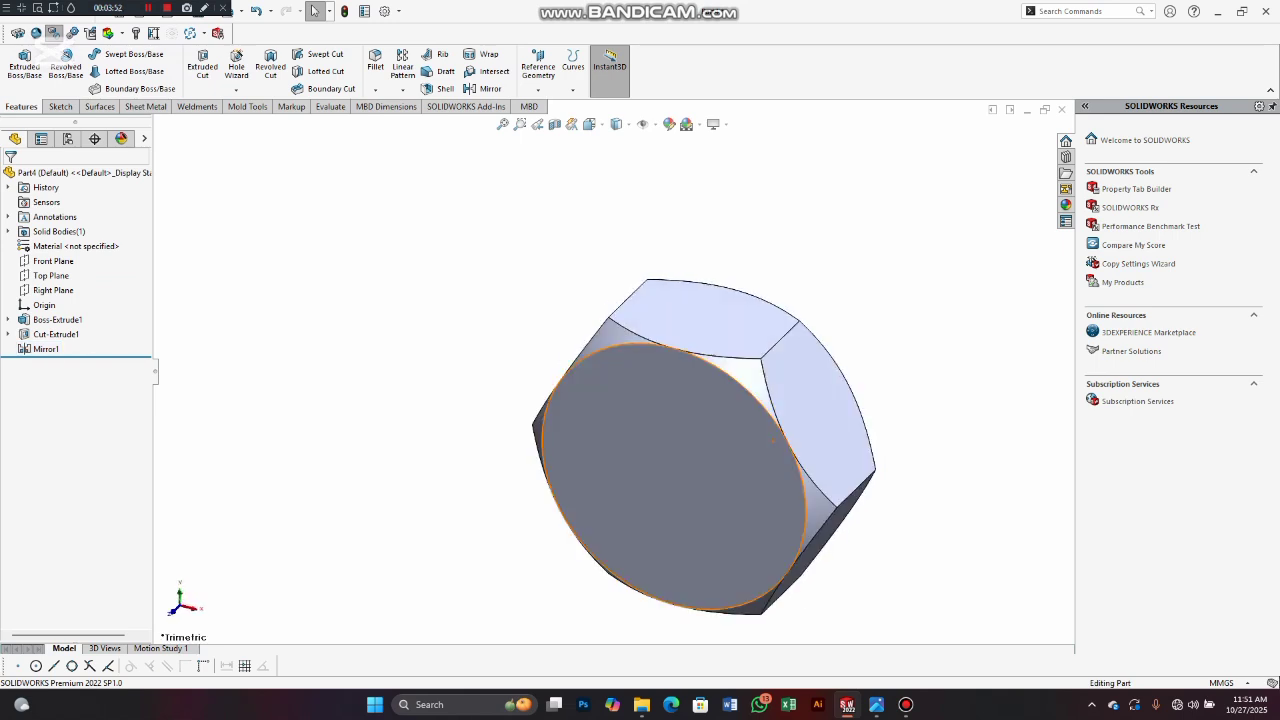
Step: Sketch a circle about 18 mm in diameter, centred on the origin, on the front round face of the head
click(676, 476)
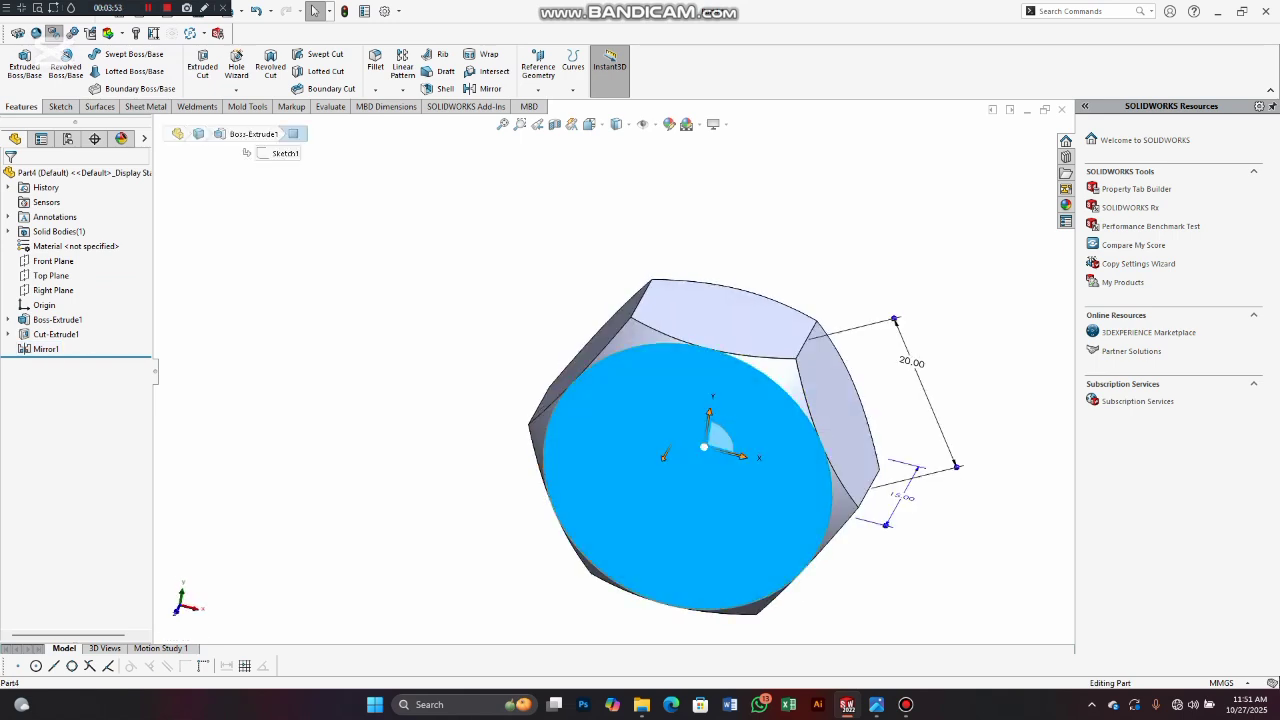
click(730, 406)
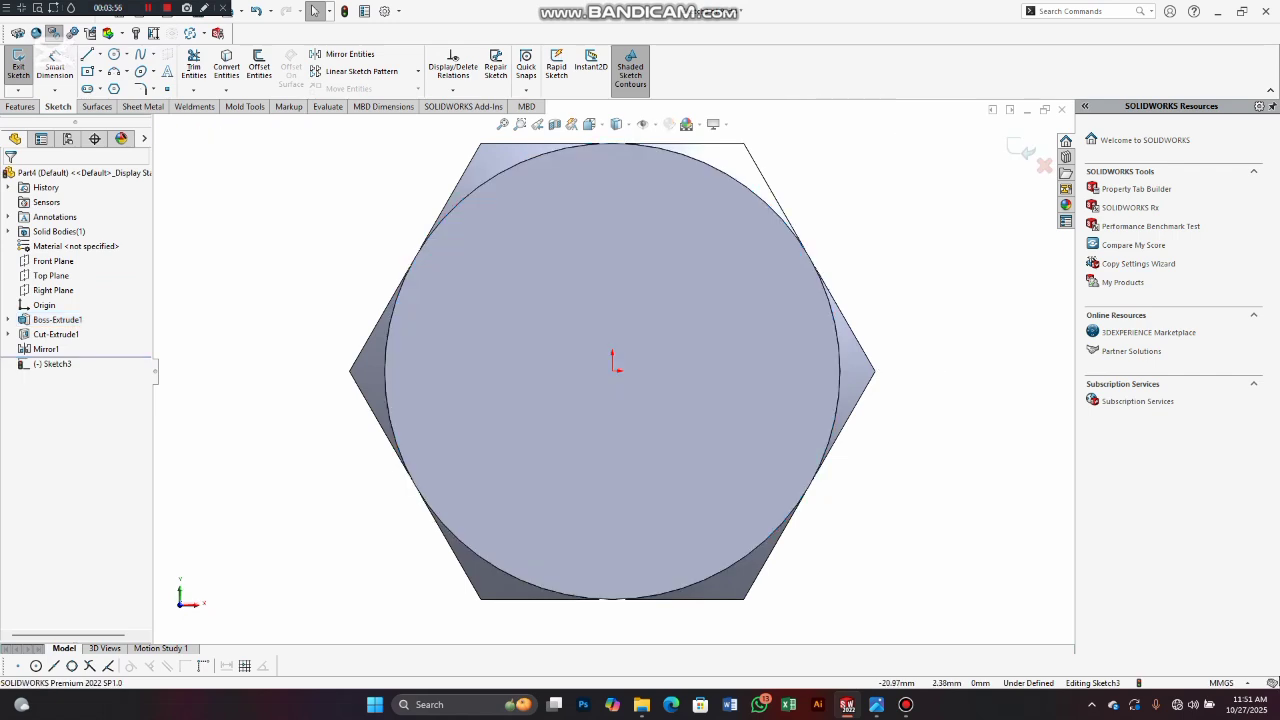
click(114, 54)
click(612, 370)
click(611, 452)
right_click(610, 463)
click(613, 464)
Step: Dimension the new circle and set its diameter to 20 mm
right_drag(617, 467, 618, 430)
click(682, 325)
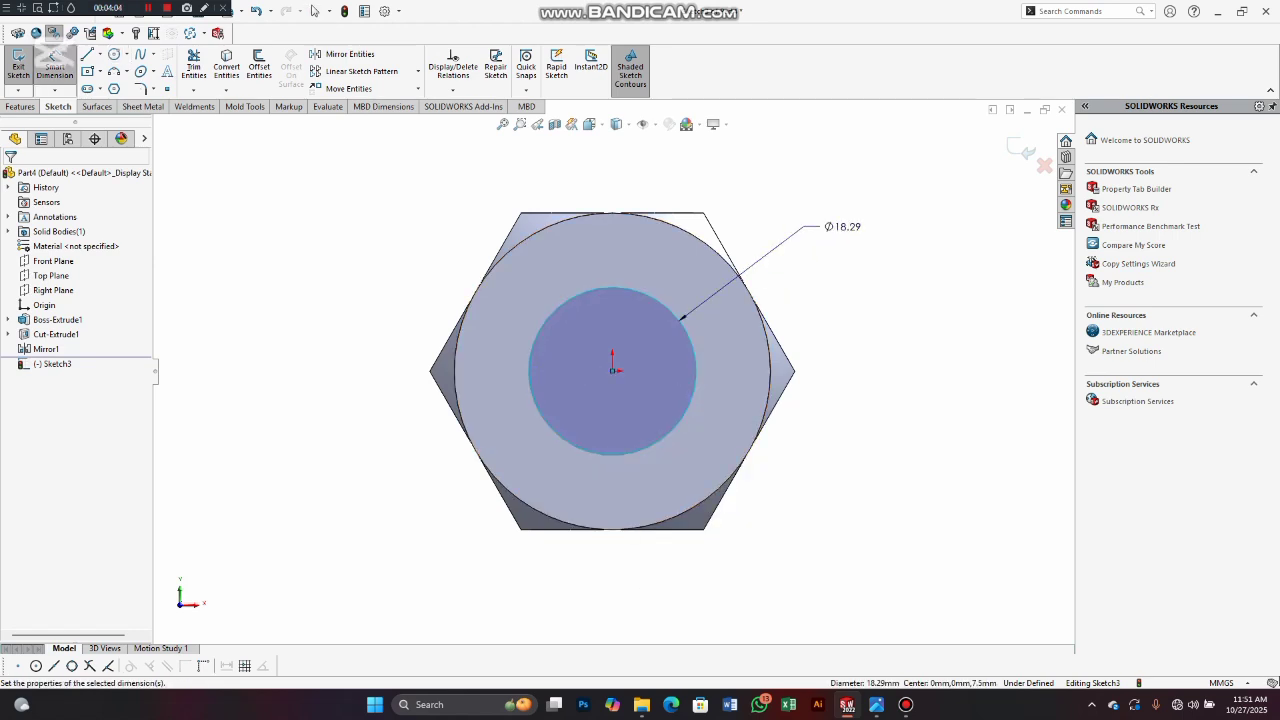
click(815, 214)
text(20)
key(Return)
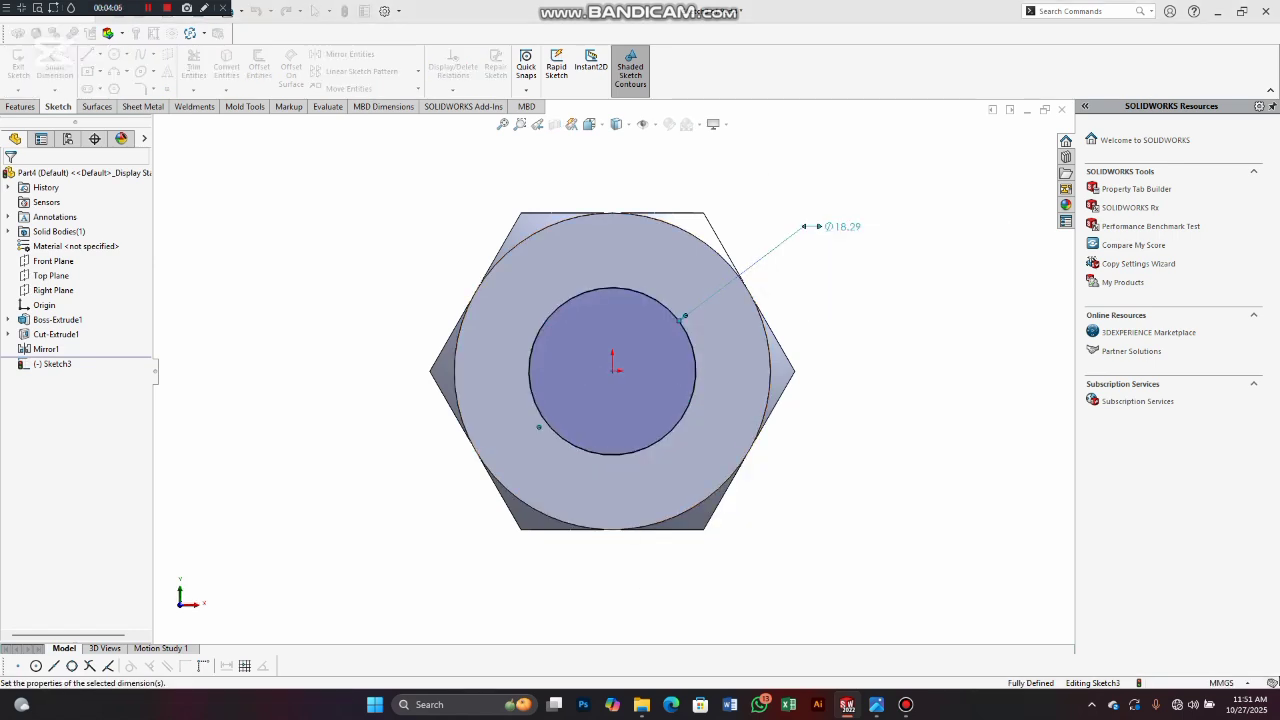
Step: Extrude the 20 mm circle as a boss with a Blind depth of 70 mm to form the bolt shank
click(18, 62)
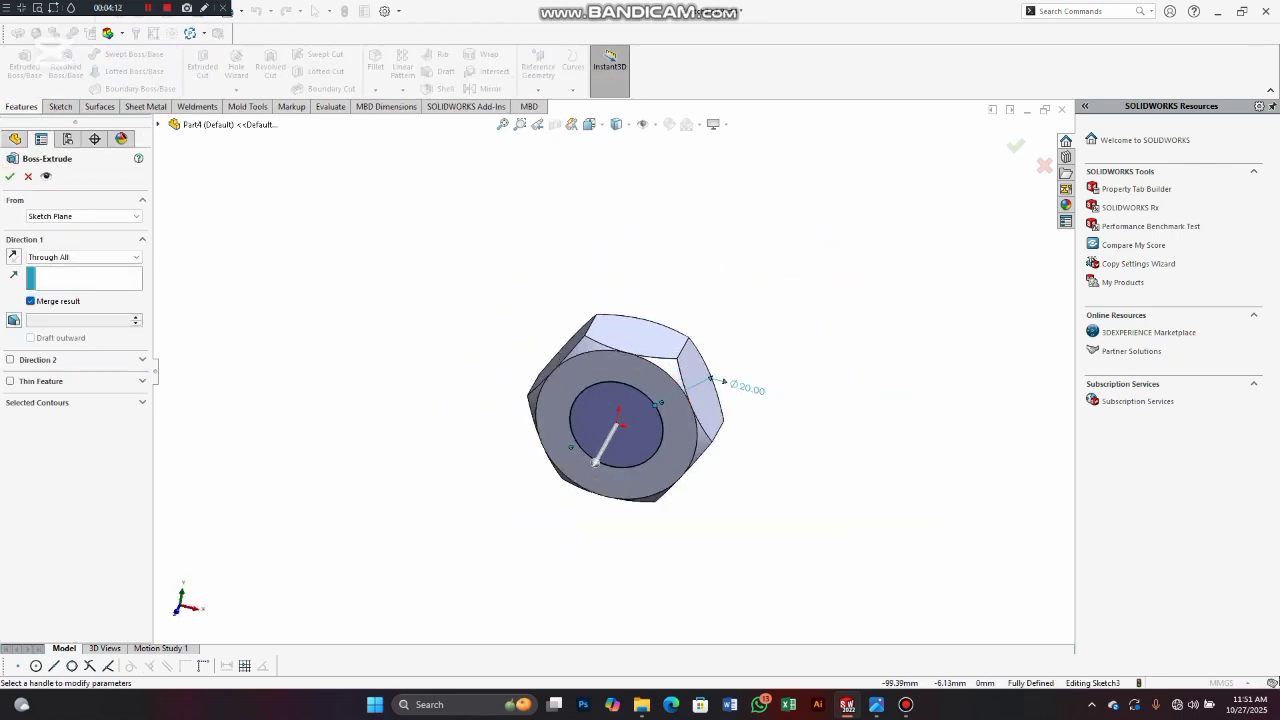
click(82, 257)
click(60, 268)
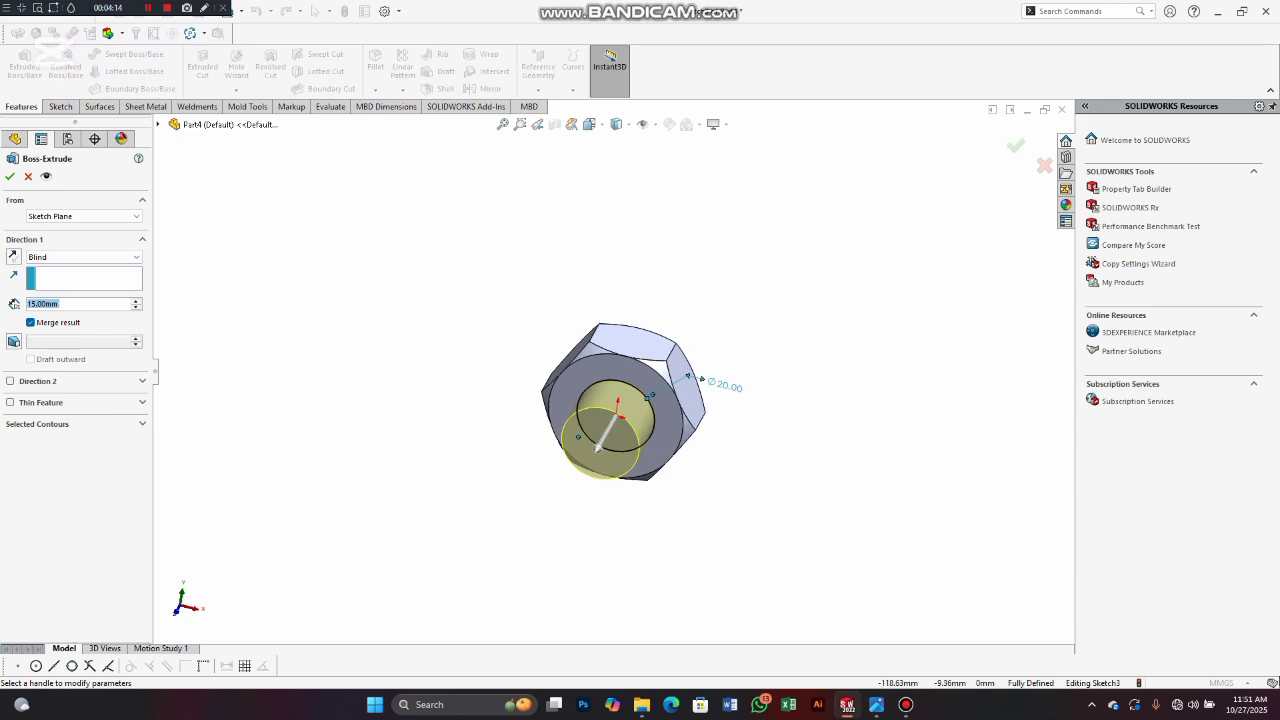
text(70)
key(Return)
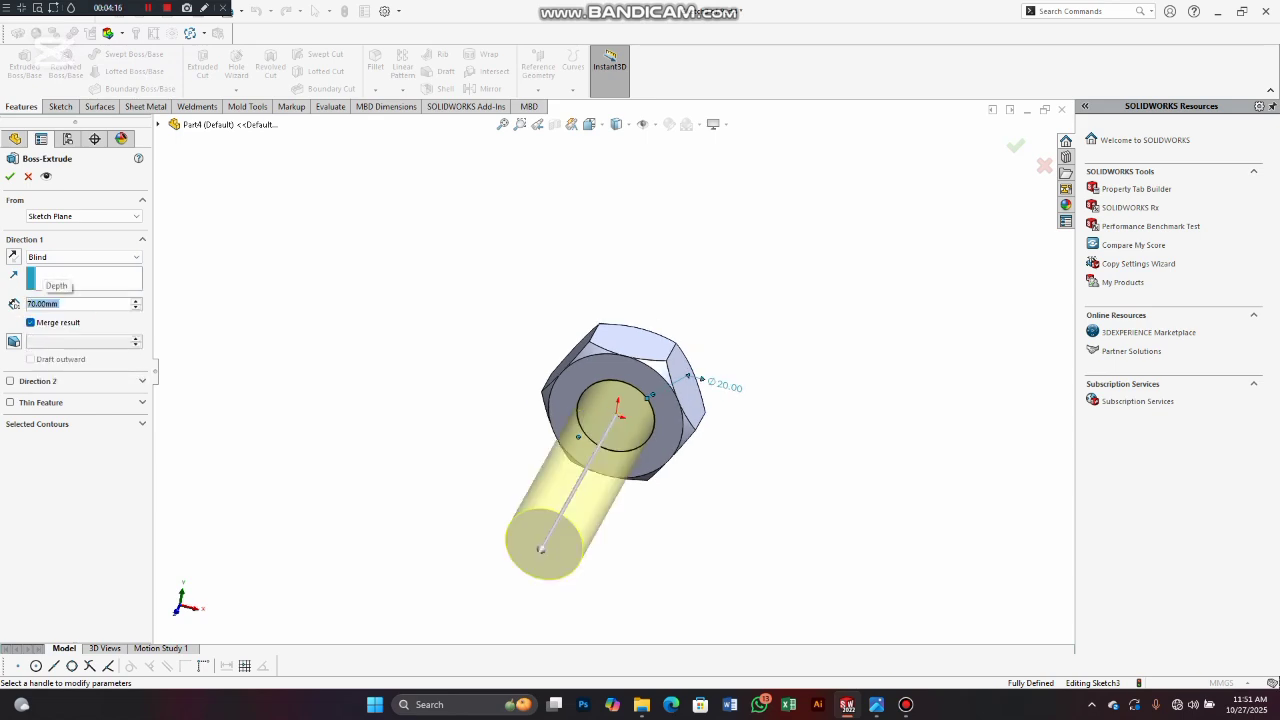
key(Return)
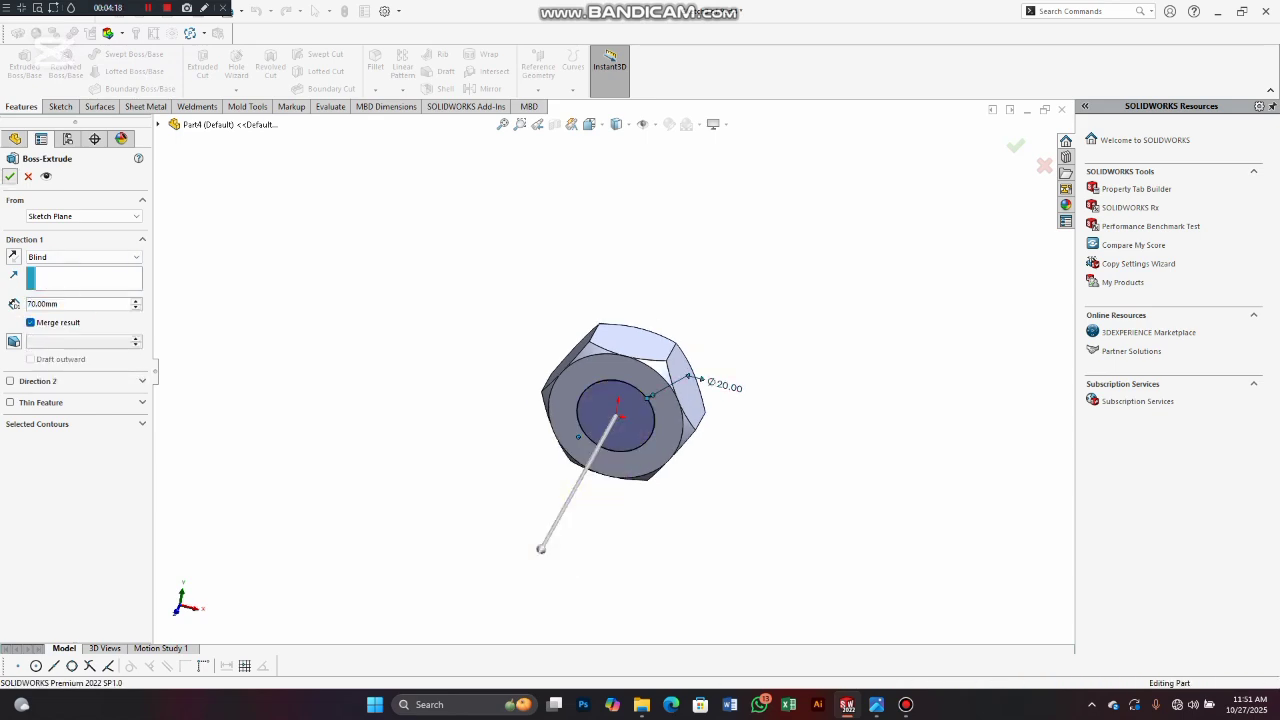
Step: Start a Thread feature and locate it on the circular edge at the shank's free end
scroll(614, 372, up, 2)
middle_drag(656, 460, 602, 464)
scroll(602, 464, down, 2)
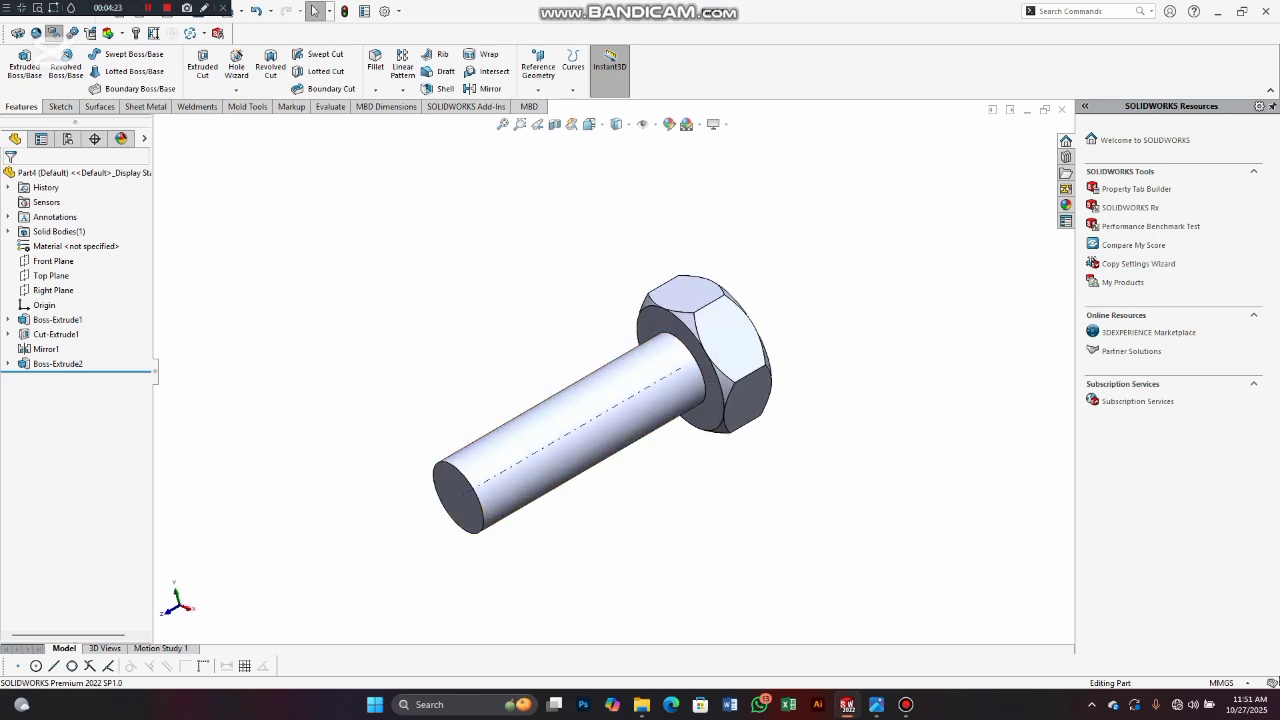
scroll(465, 490, down, 1)
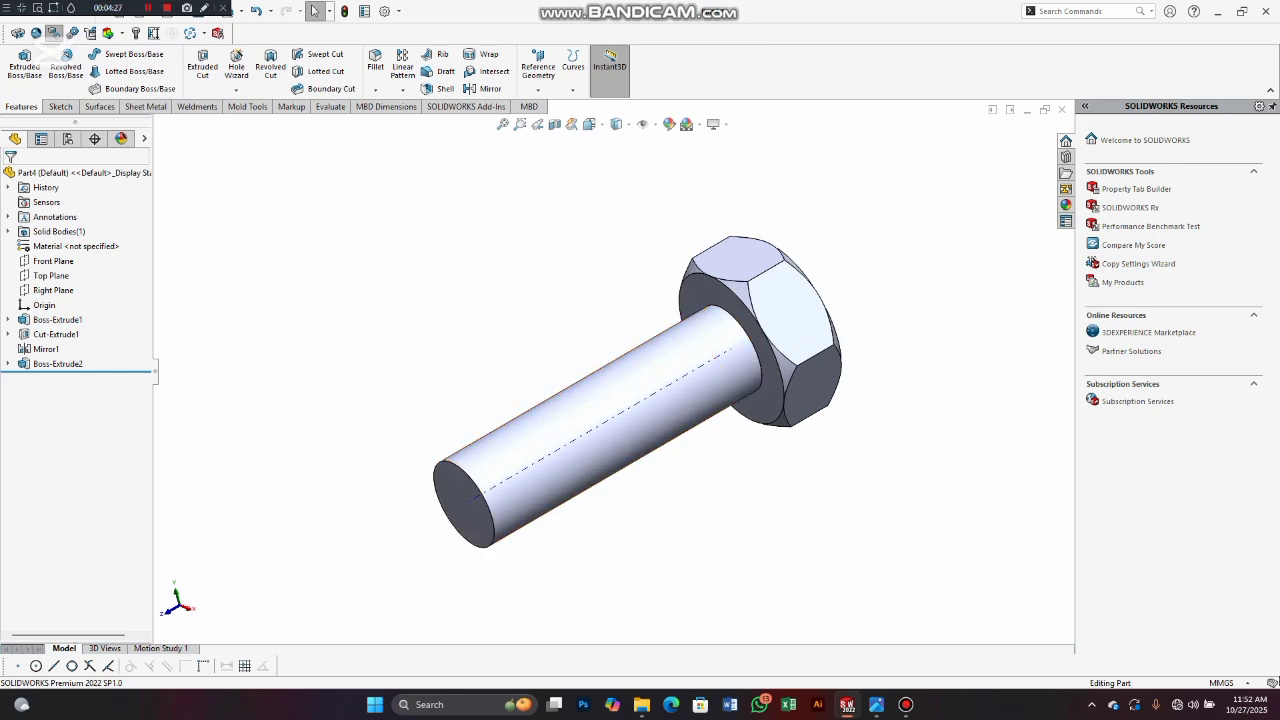
click(236, 90)
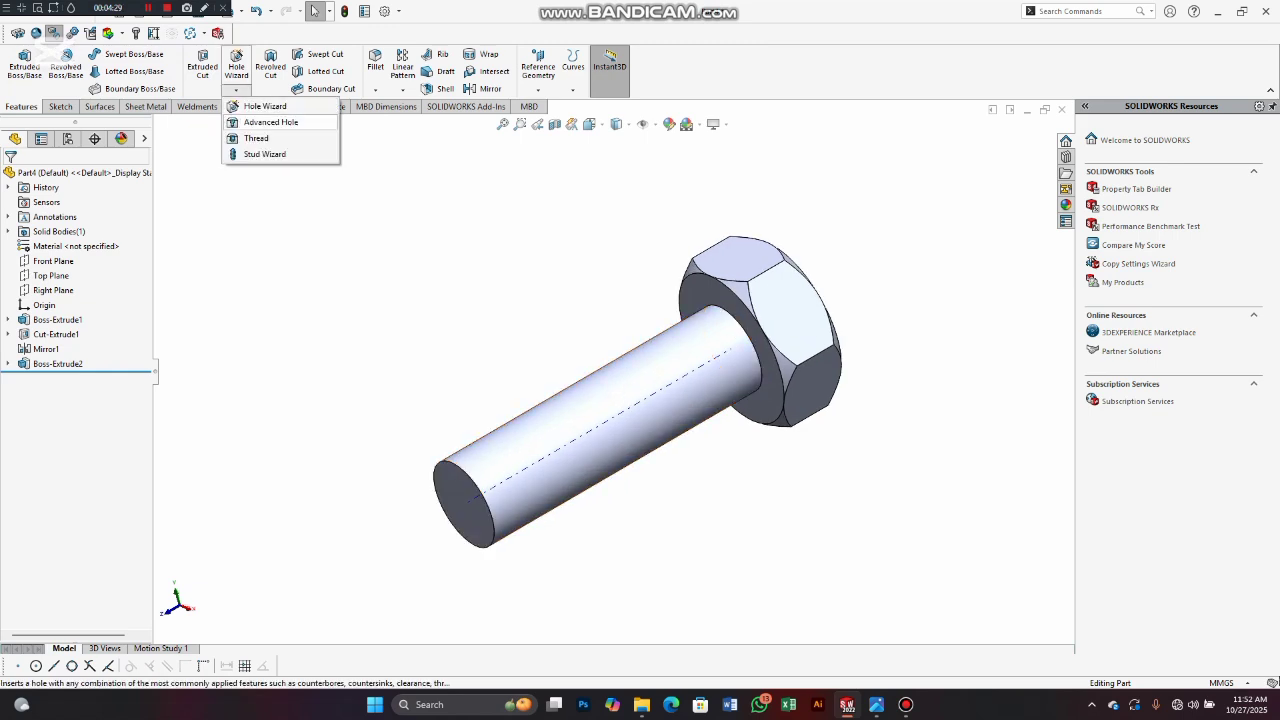
click(256, 138)
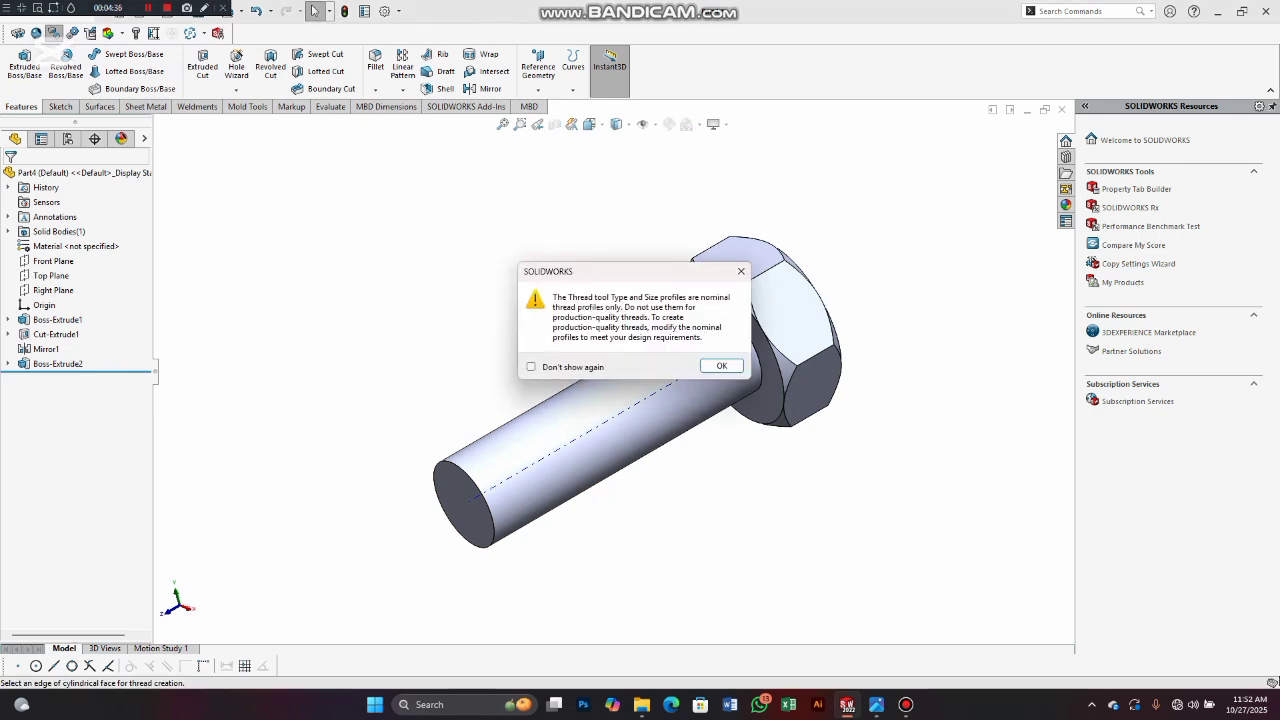
click(721, 365)
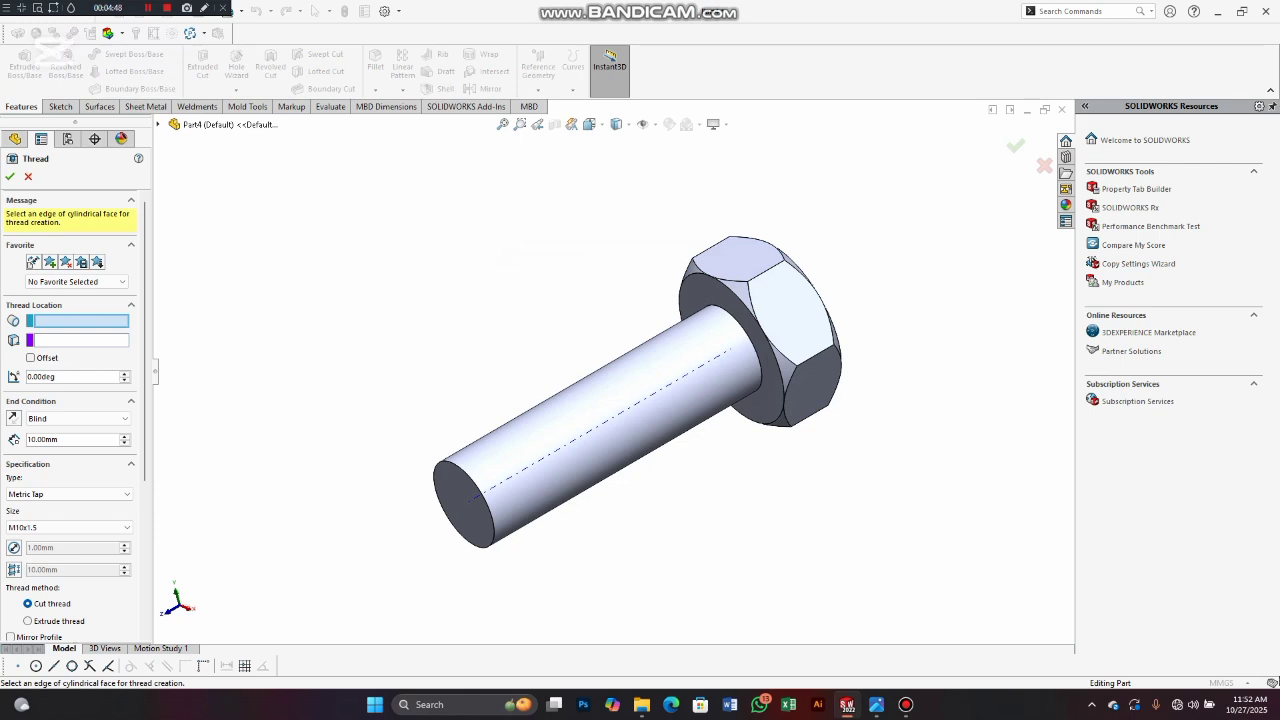
click(81, 321)
click(434, 490)
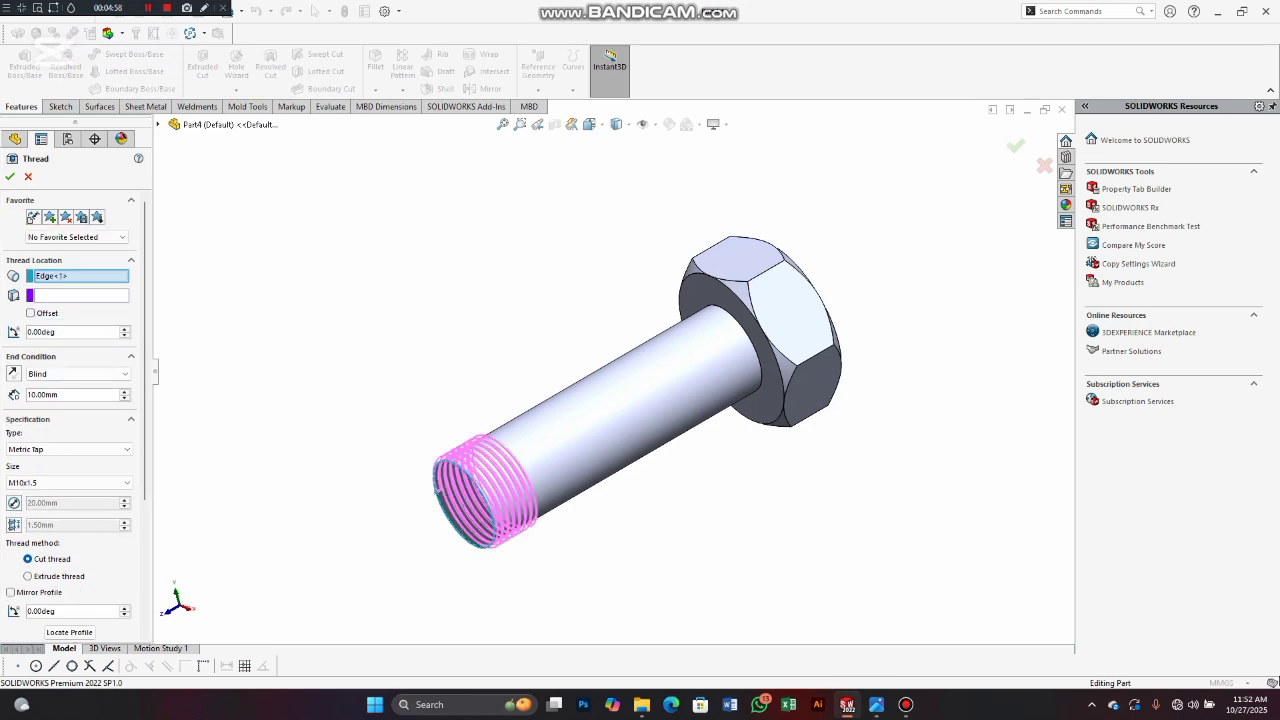
Step: Set the thread's Blind depth to 70 mm so it runs along the whole shank
scroll(468, 498, down, 5)
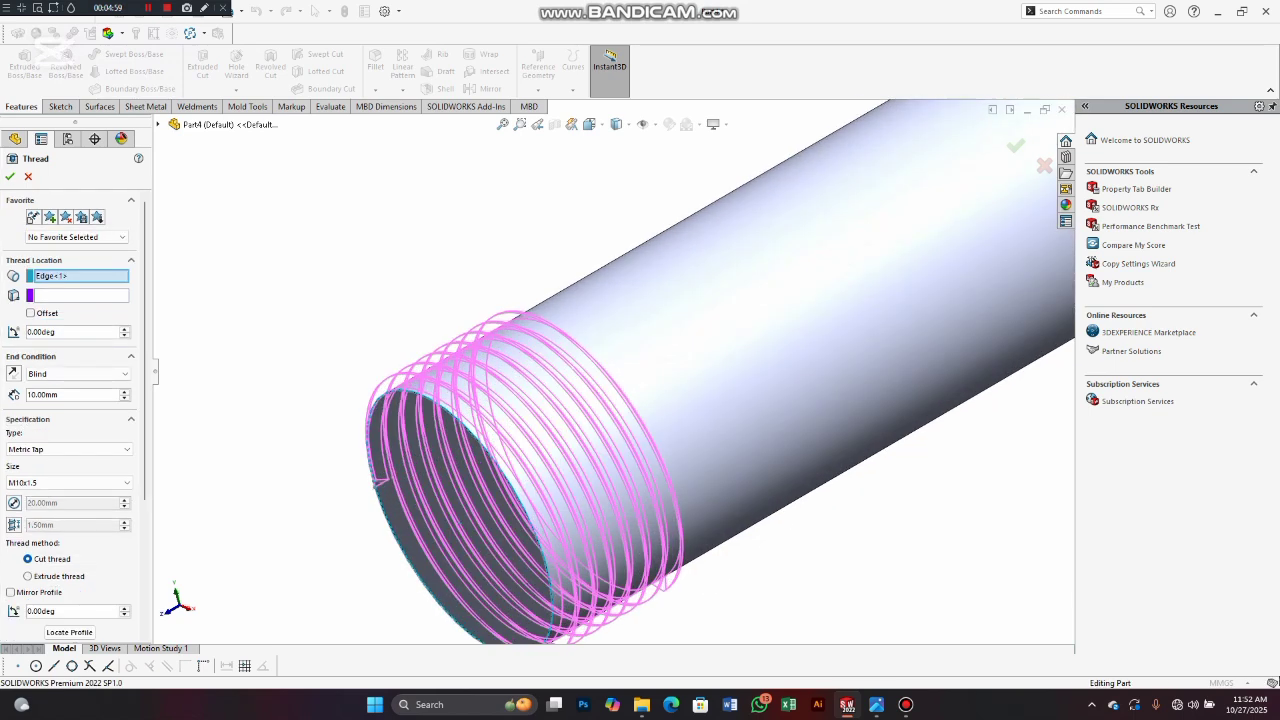
scroll(600, 390, up, 2)
double_click(44, 395)
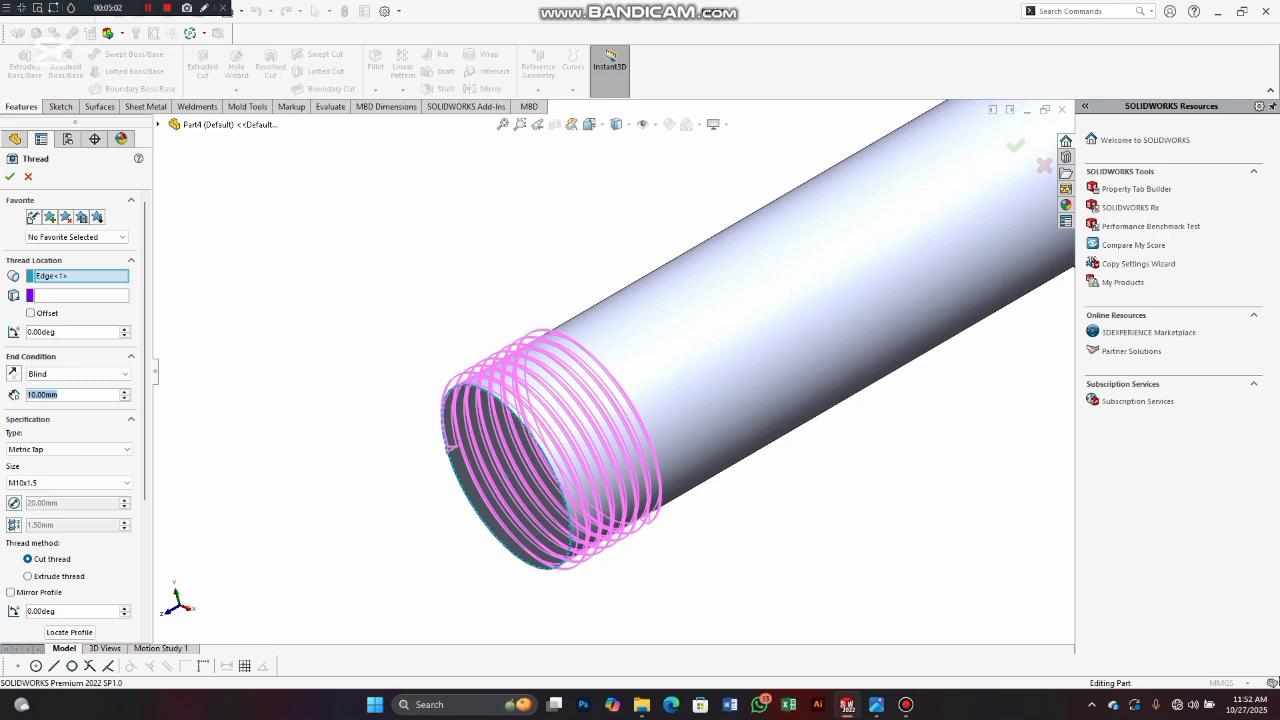
text(7)
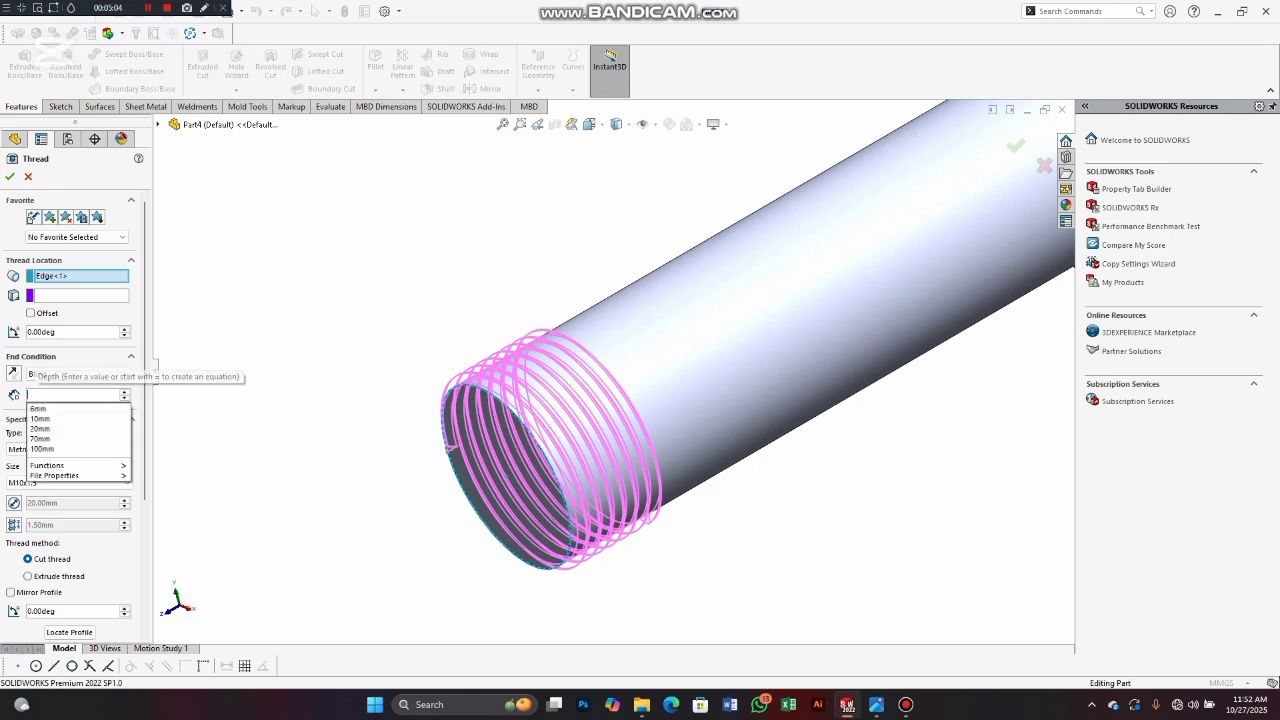
text(0)
key(Return)
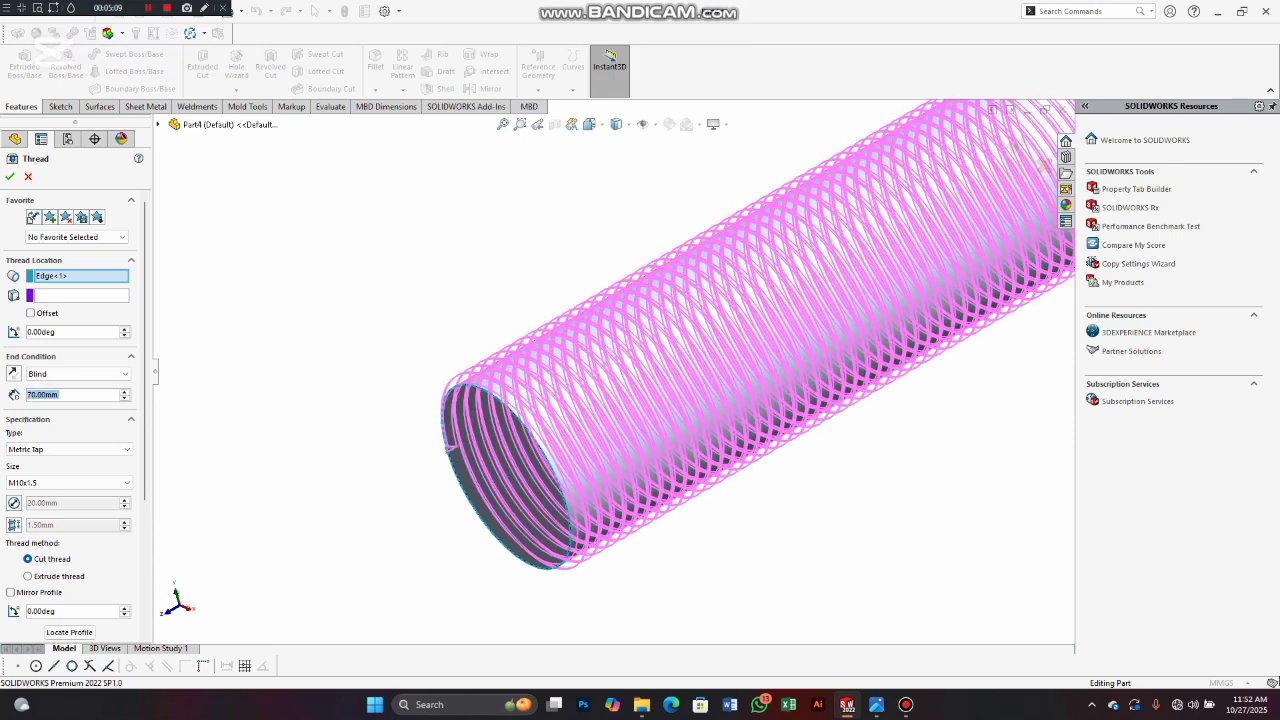
scroll(615, 369, up, 2)
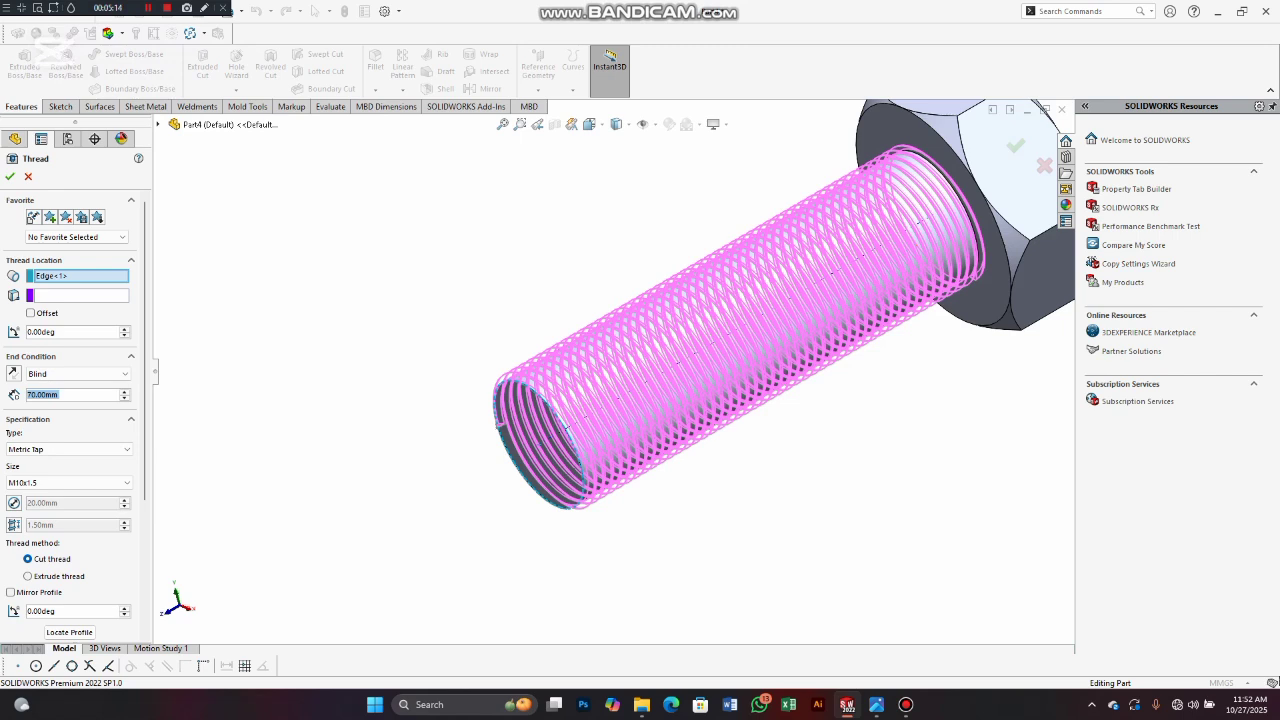
scroll(801, 282, up, 2)
scroll(801, 282, down, 4)
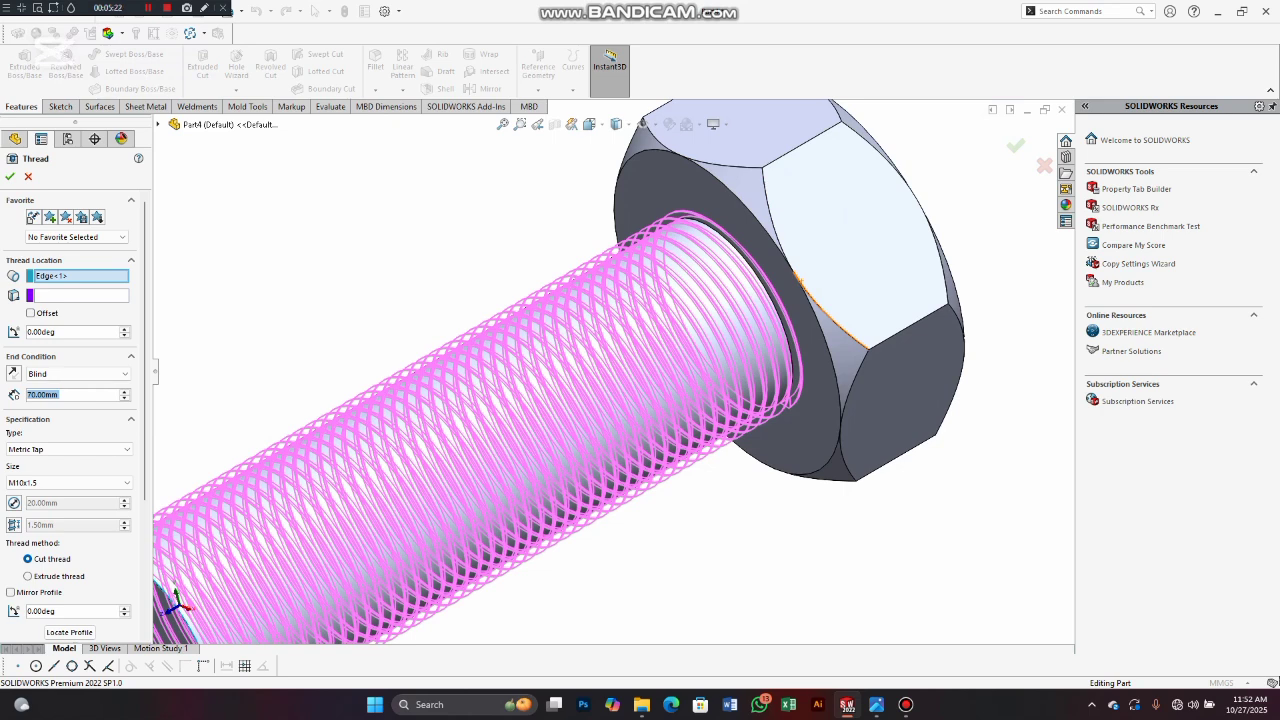
scroll(801, 282, up, 1)
scroll(635, 357, up, 3)
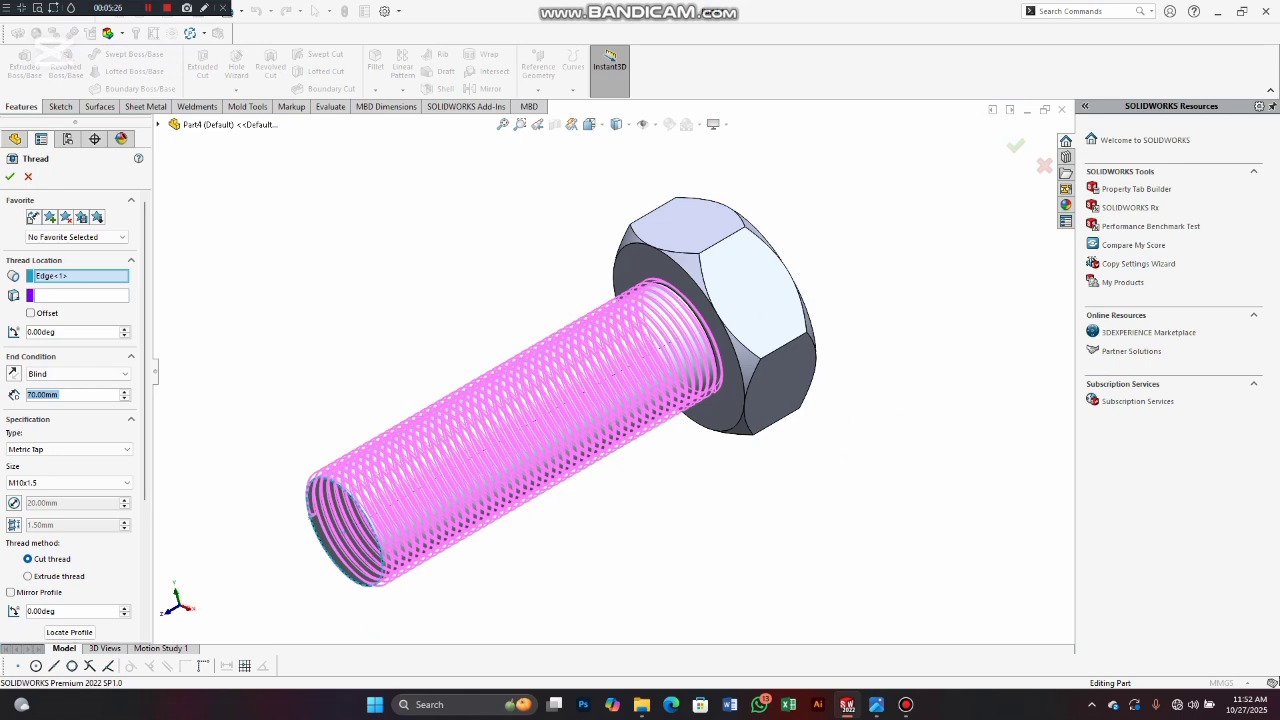
Step: Offset the thread's start by 8 mm and reverse the offset so it begins beyond the shank's free end
click(31, 313)
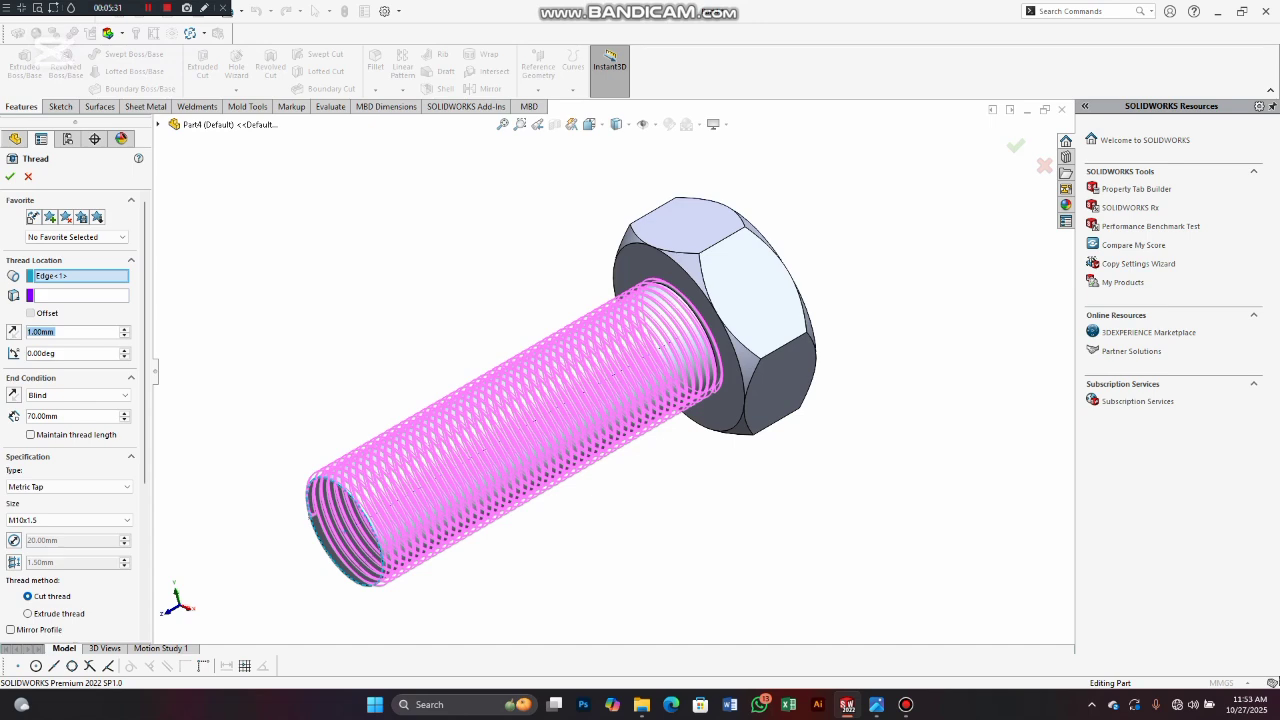
click(31, 313)
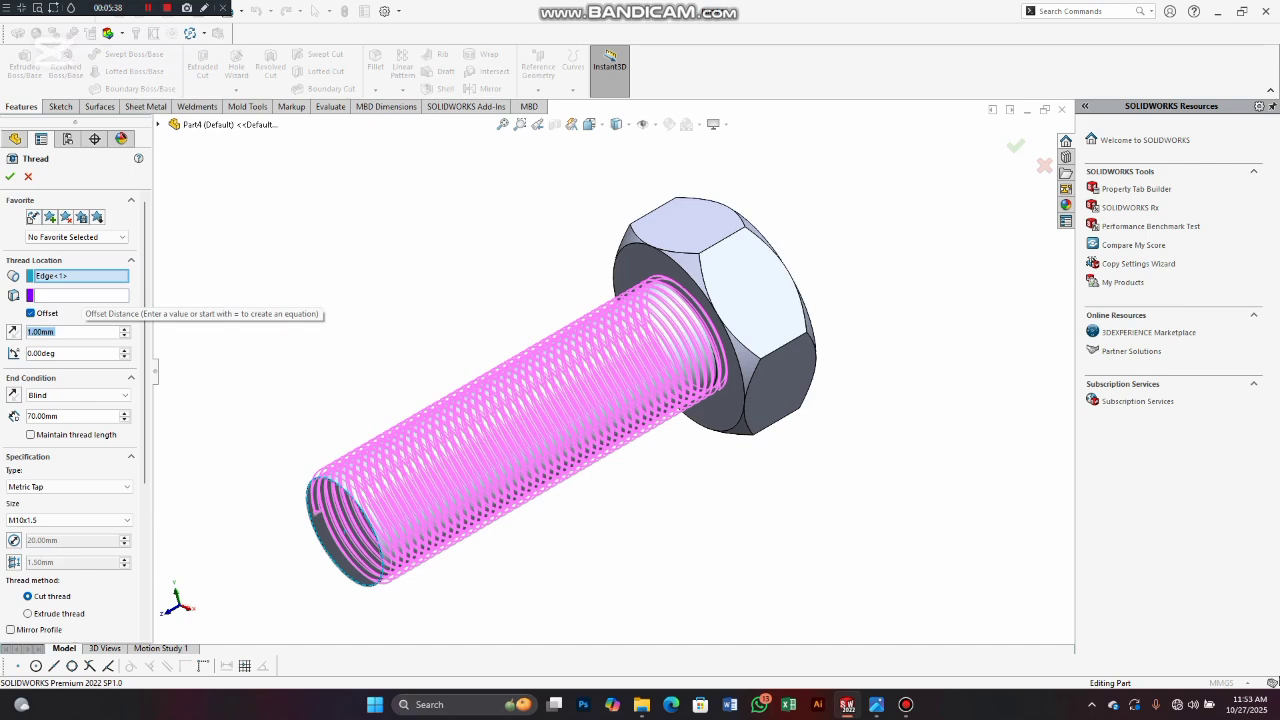
key(BackSpace)
text(8)
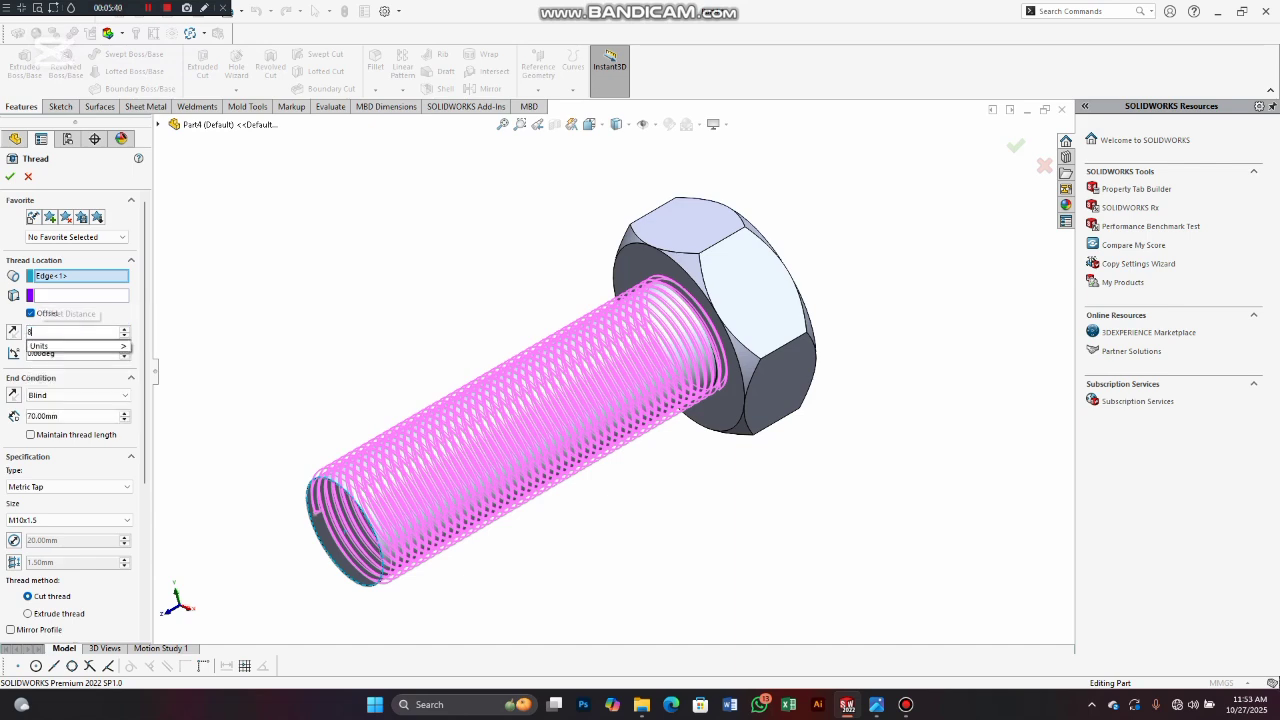
key(Return)
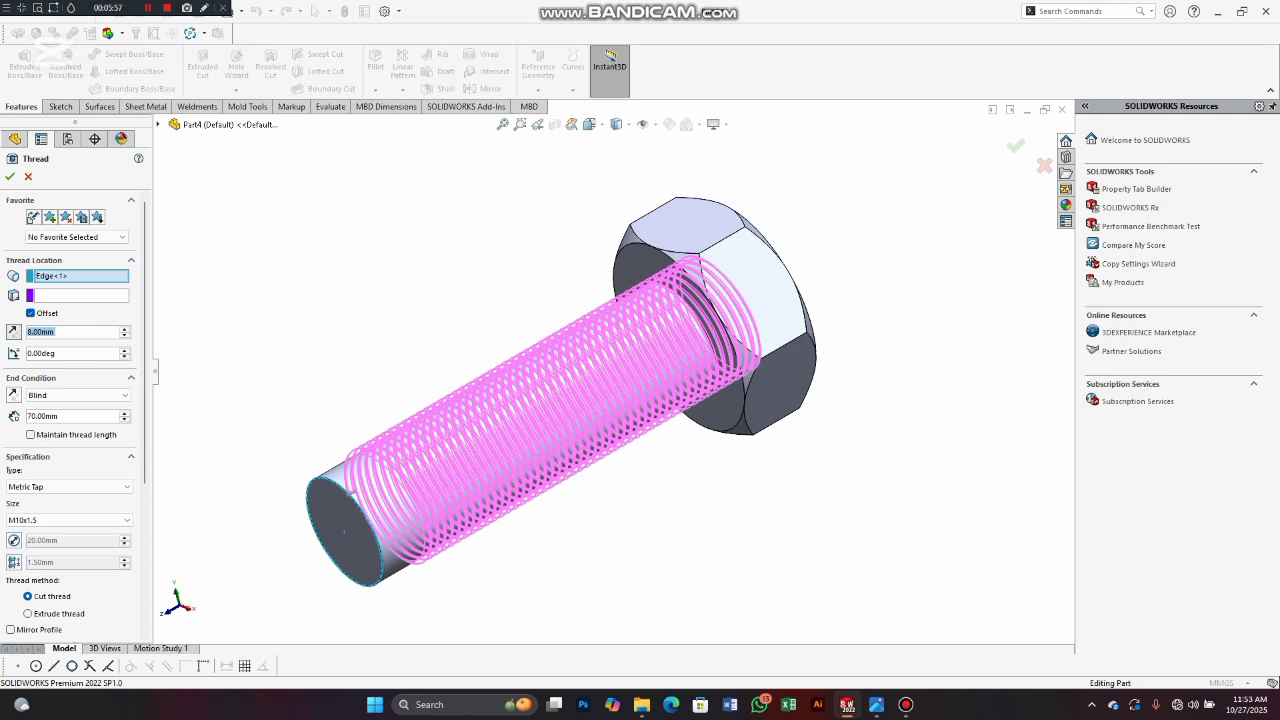
click(14, 332)
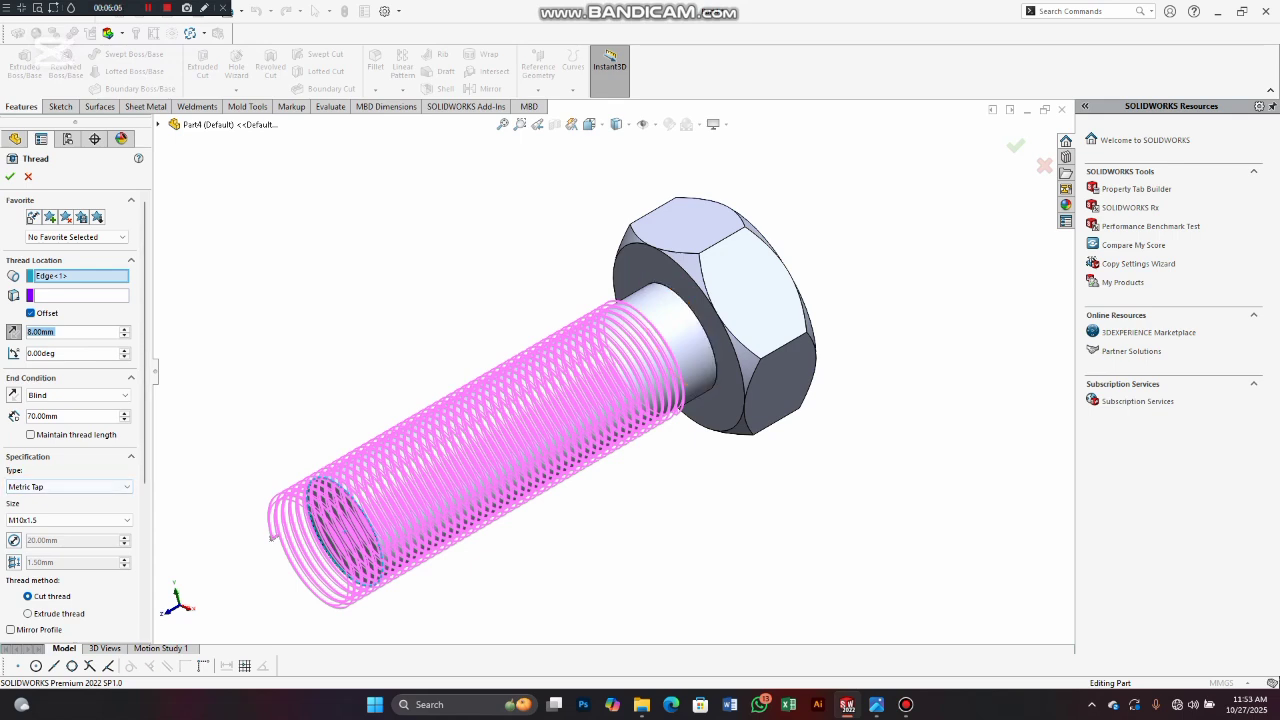
Step: Try to create the cut thread with the Metric Tap type and M10x1.5 size
click(70, 487)
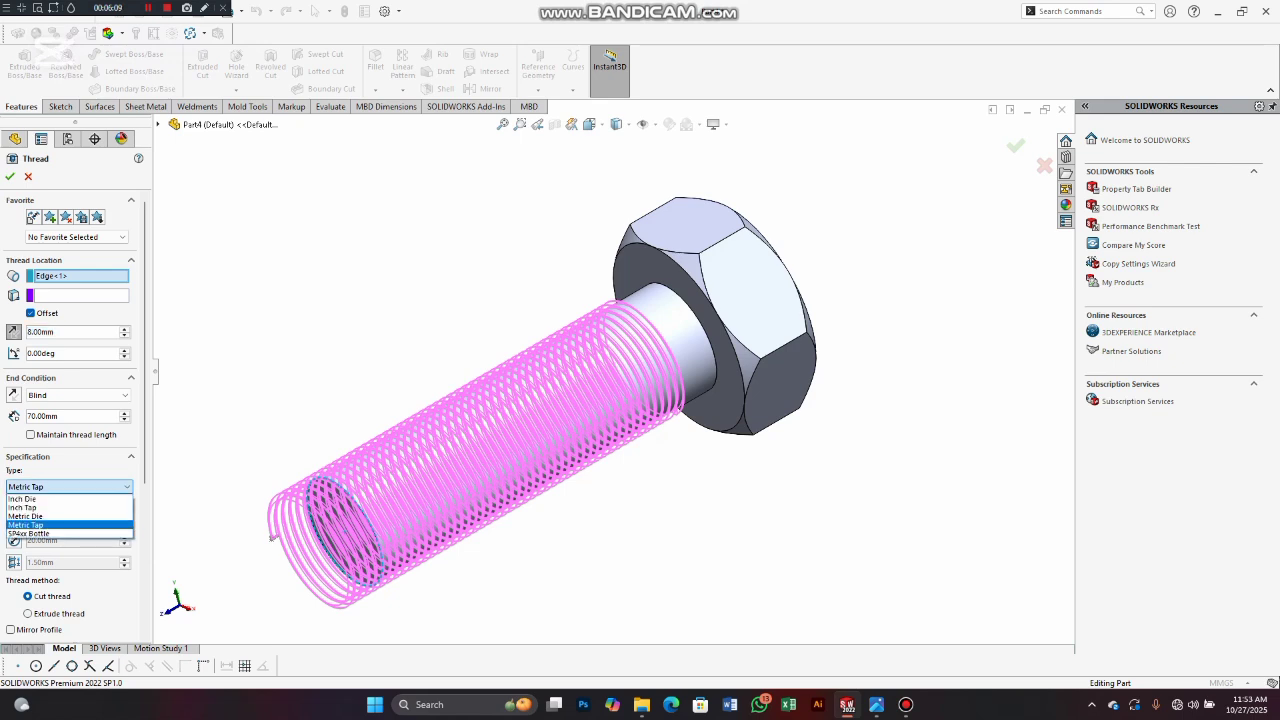
click(70, 525)
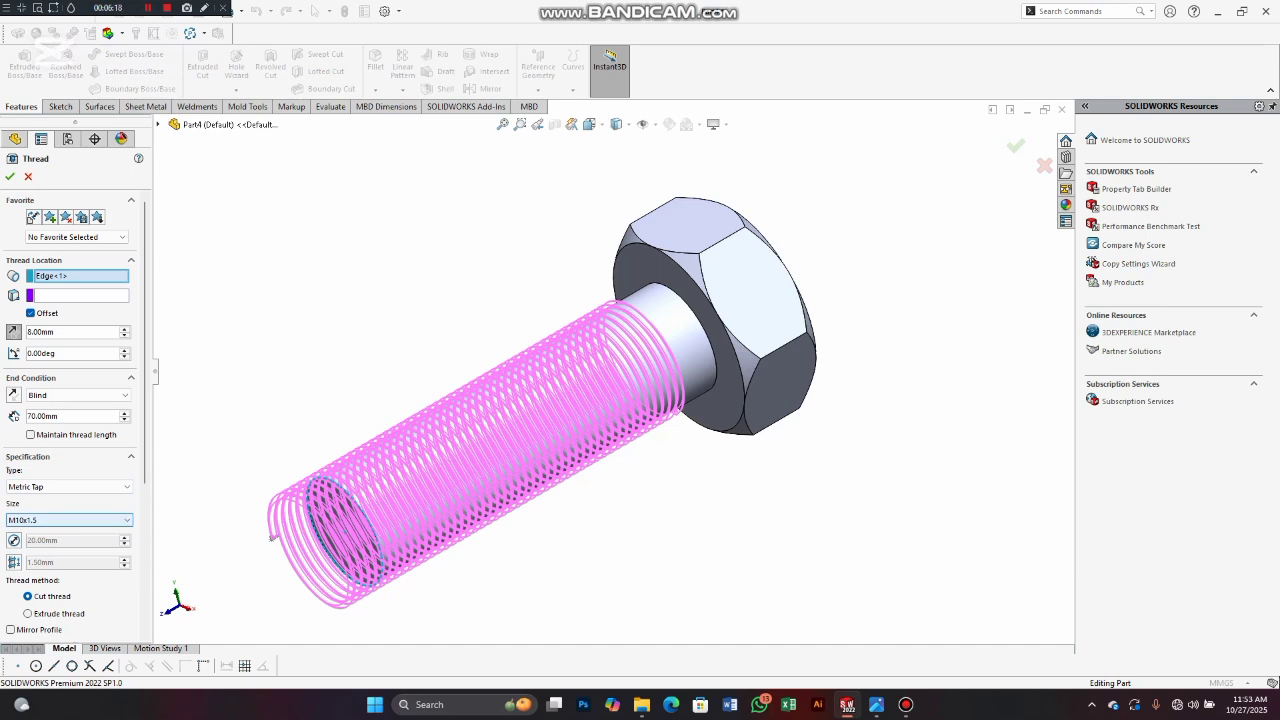
scroll(75, 416, down, 3)
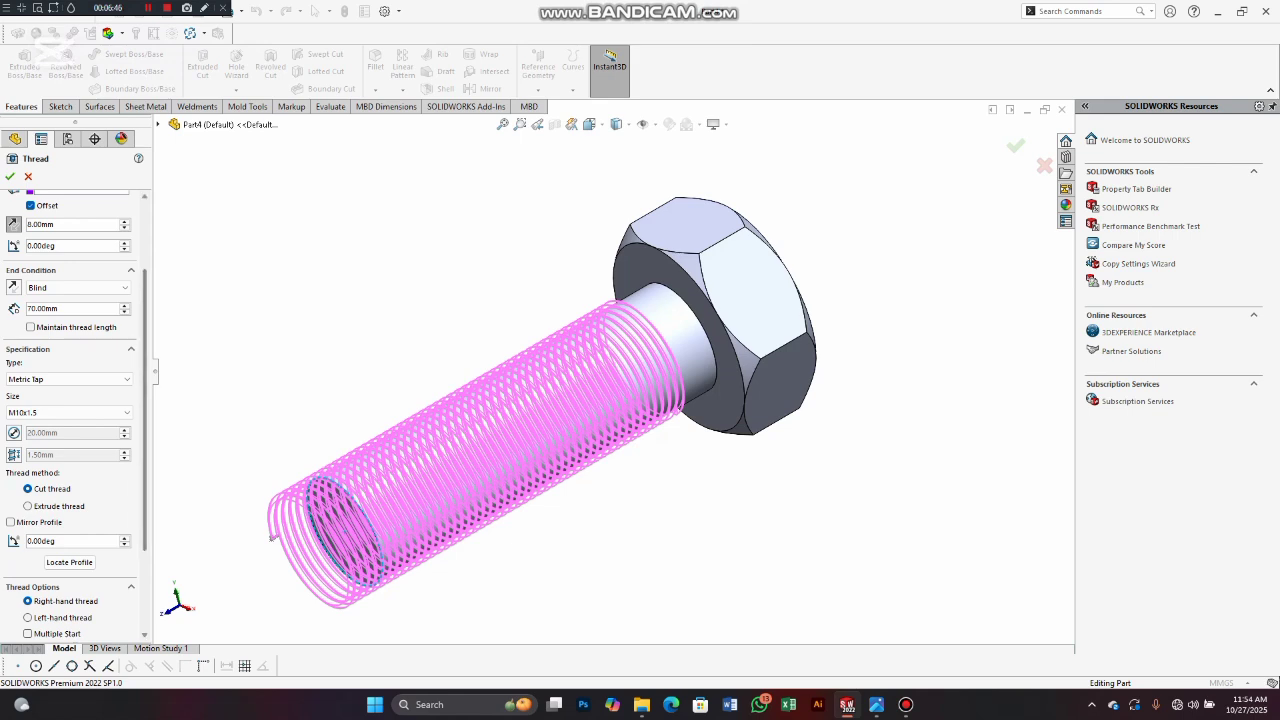
scroll(75, 400, down, 2)
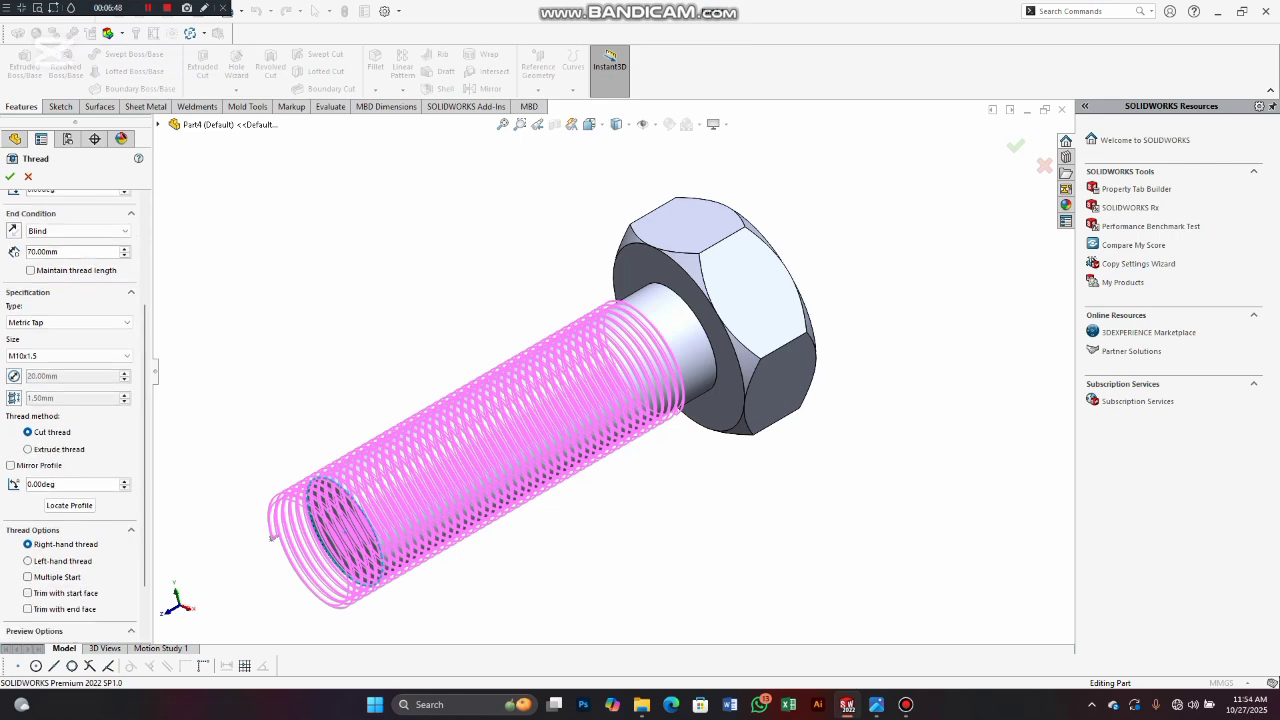
click(9, 176)
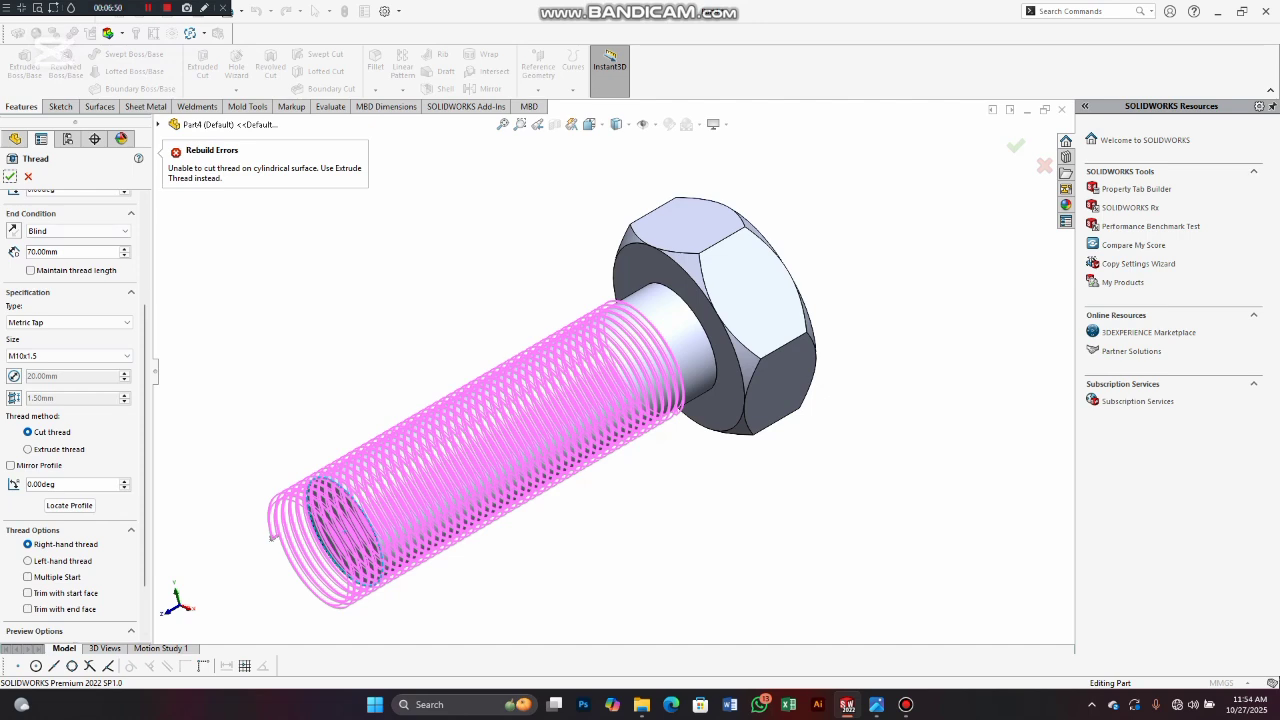
Step: Change the thread type to Metric Die and create the right-hand M10x1.5 cut thread on the shank
click(68, 322)
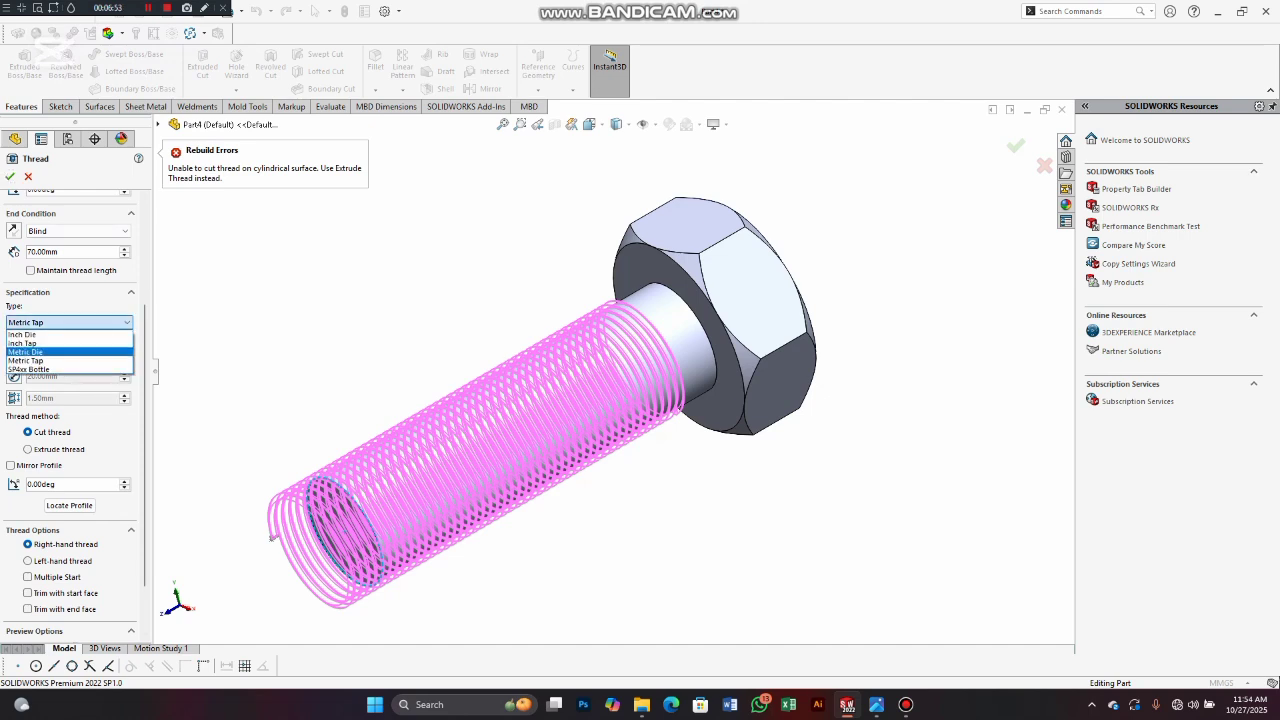
click(69, 352)
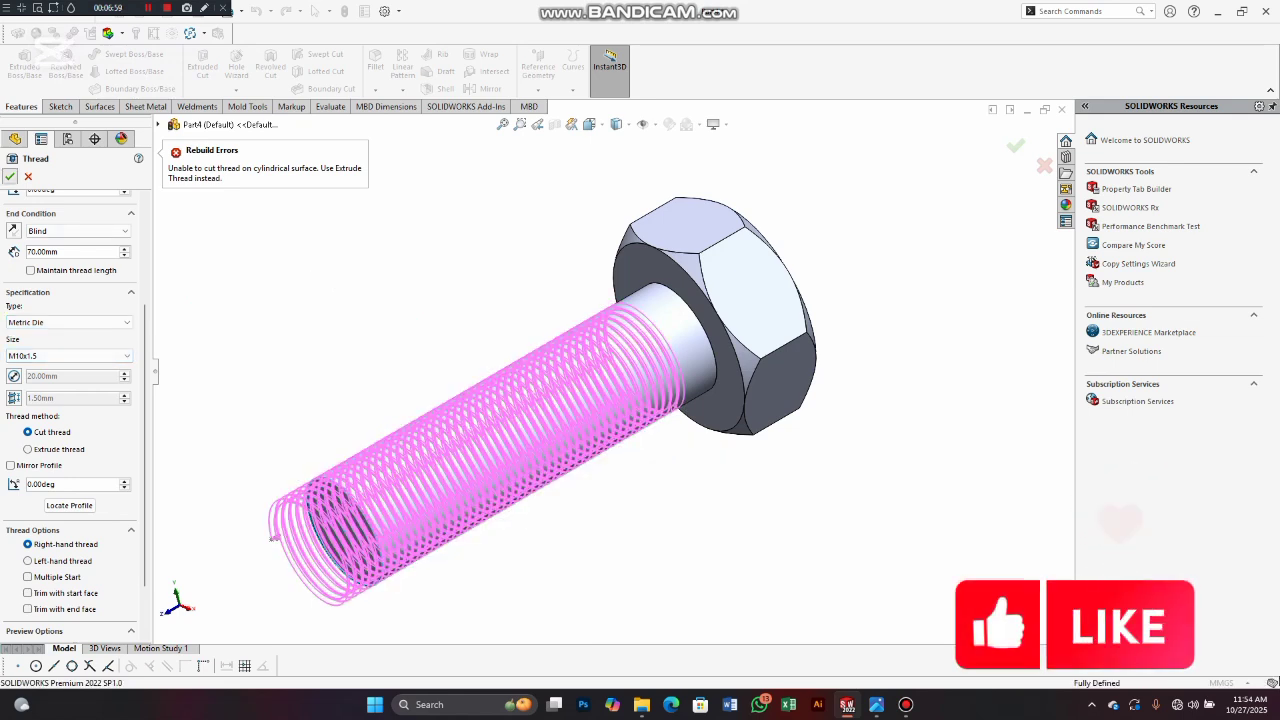
key(Return)
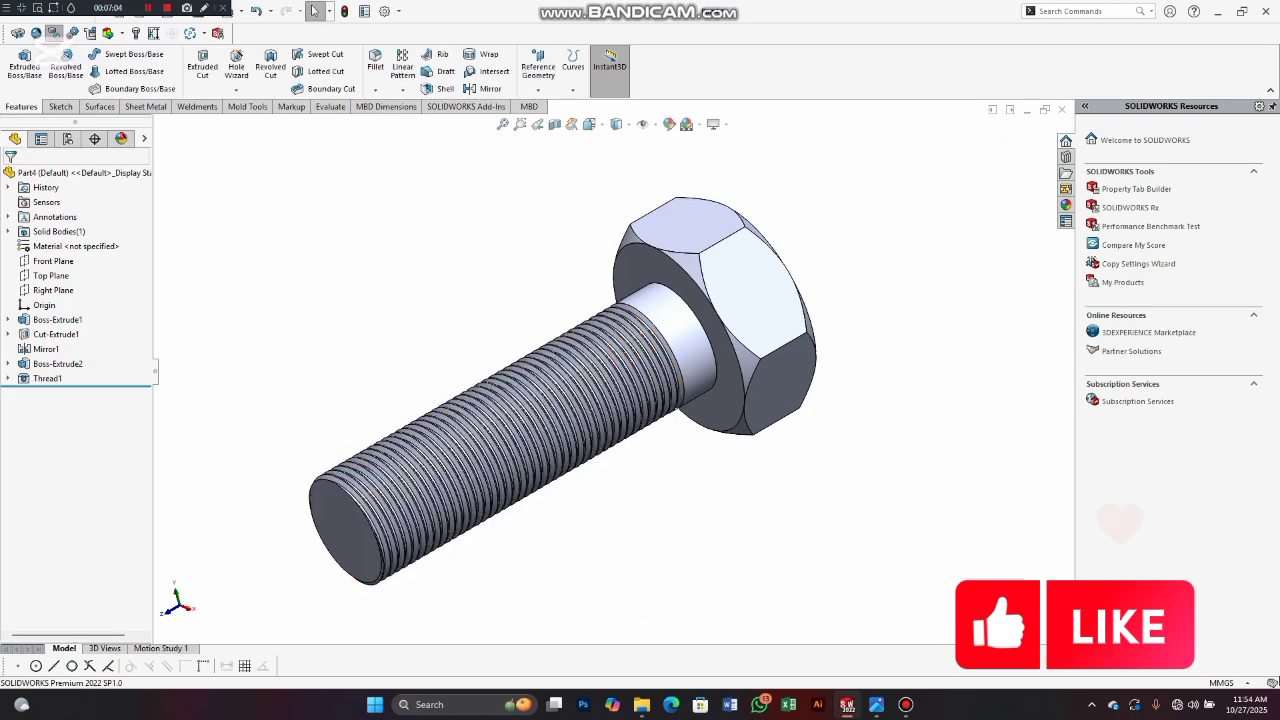
Step: Examine the finished bolt's thread, shank end and head from several angles
scroll(482, 530, down, 4)
scroll(480, 532, up, 3)
click(480, 540)
middle_drag(480, 540, 466, 335)
scroll(335, 240, down, 3)
mouse_move(576, 503)
middle_down()
mouse_move(572, 440)
mouse_move(574, 498)
middle_up()
scroll(864, 519, up, 1)
middle_drag(864, 519, 856, 630)
scroll(655, 368, up, 4)
middle_drag(820, 300, 745, 283)
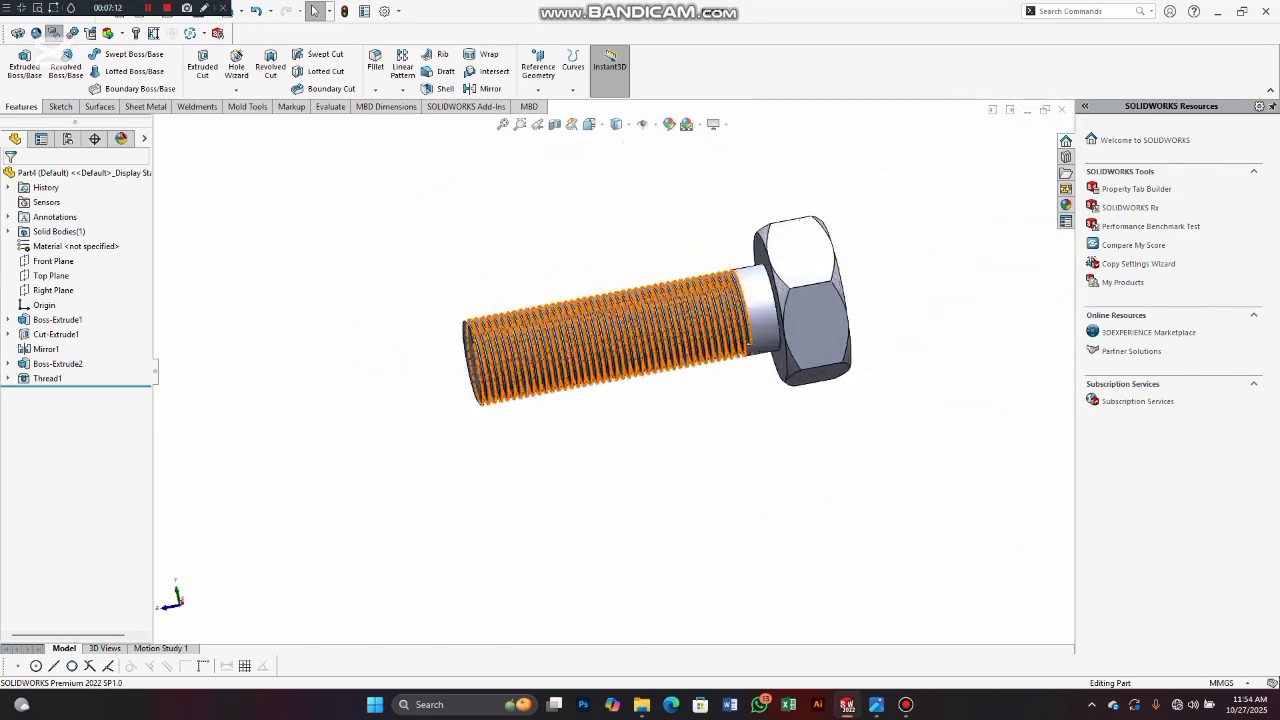
scroll(742, 276, down, 2)
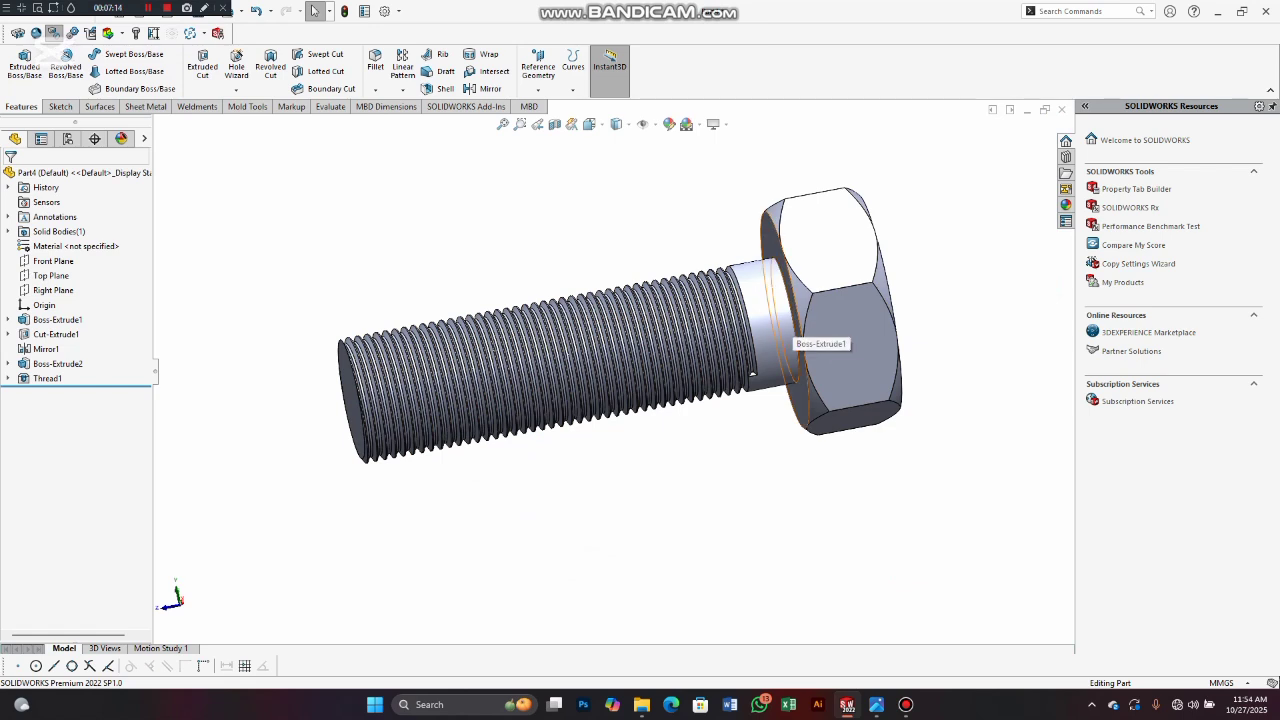